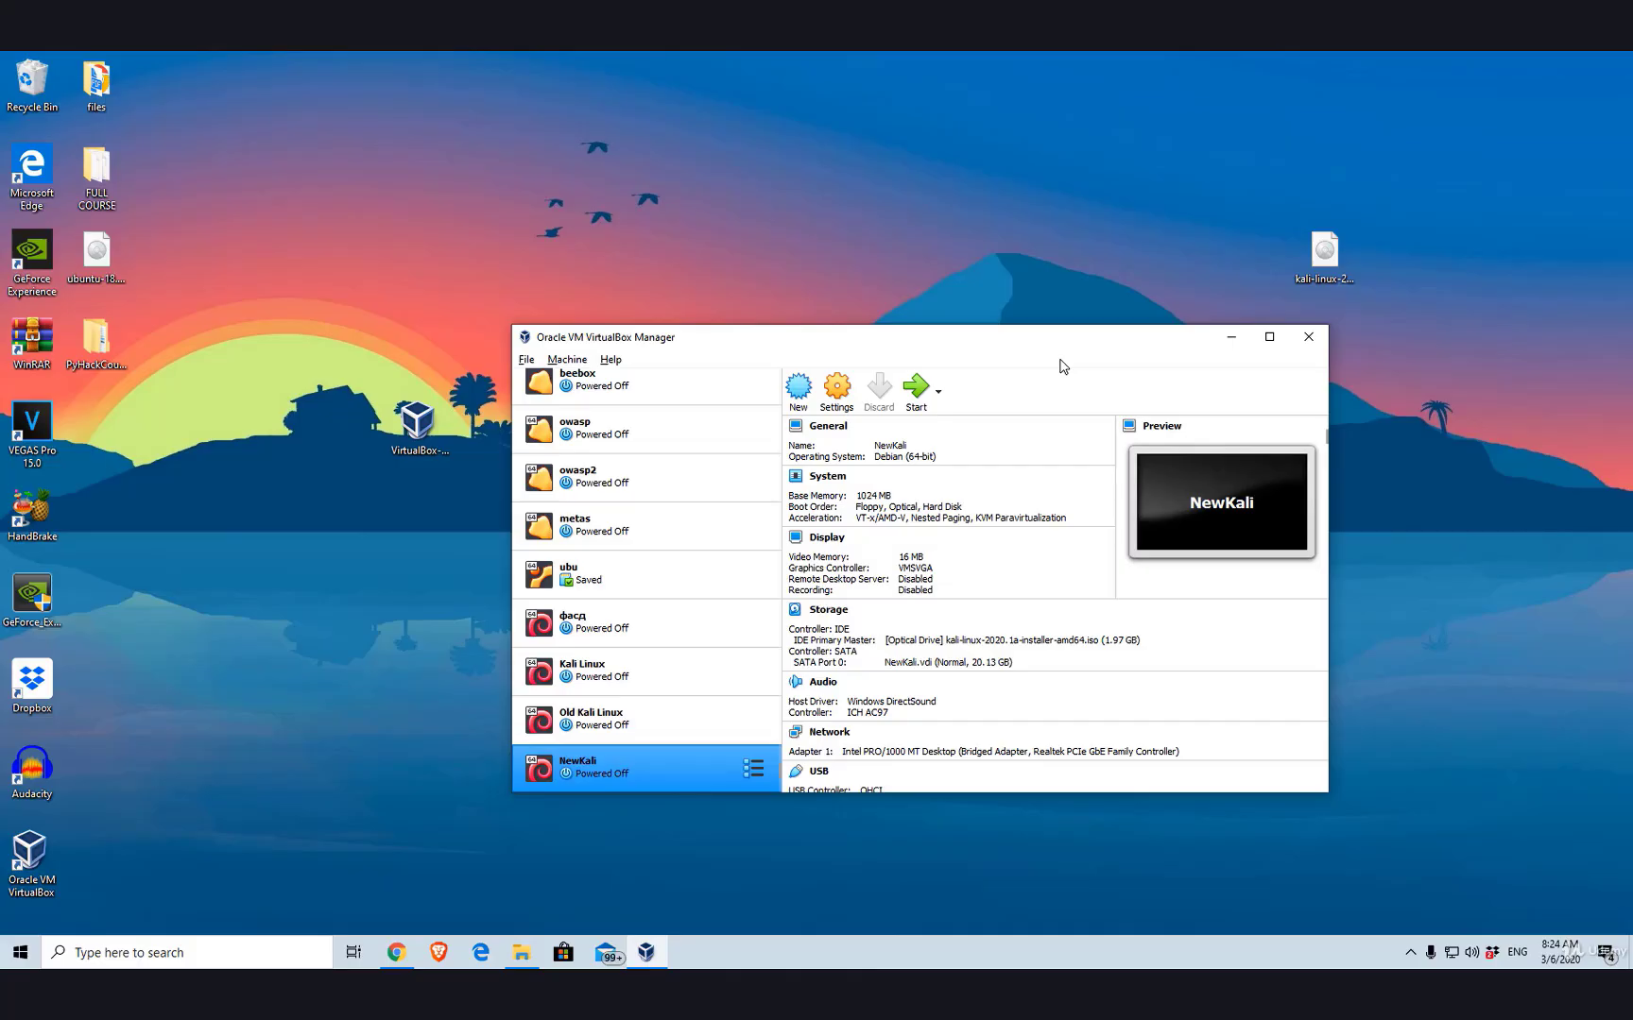
- Start the NewKali VM, dismiss the auto-capture notice and maximize its window
click(915, 387)
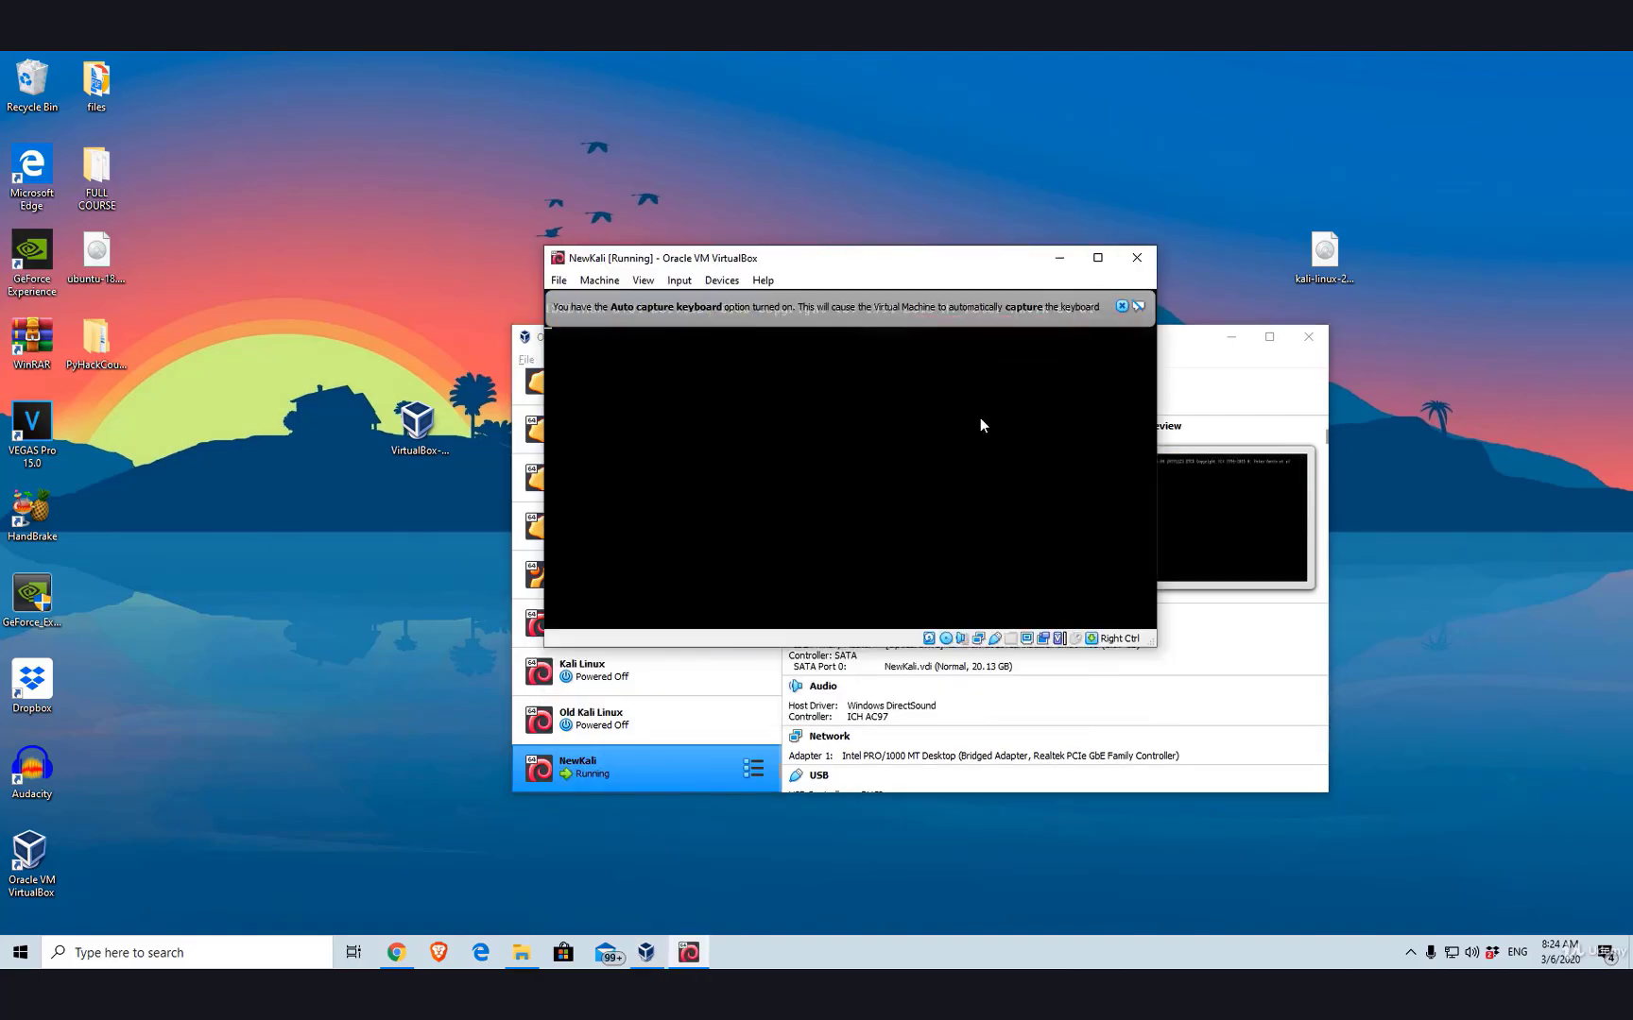
click(1054, 309)
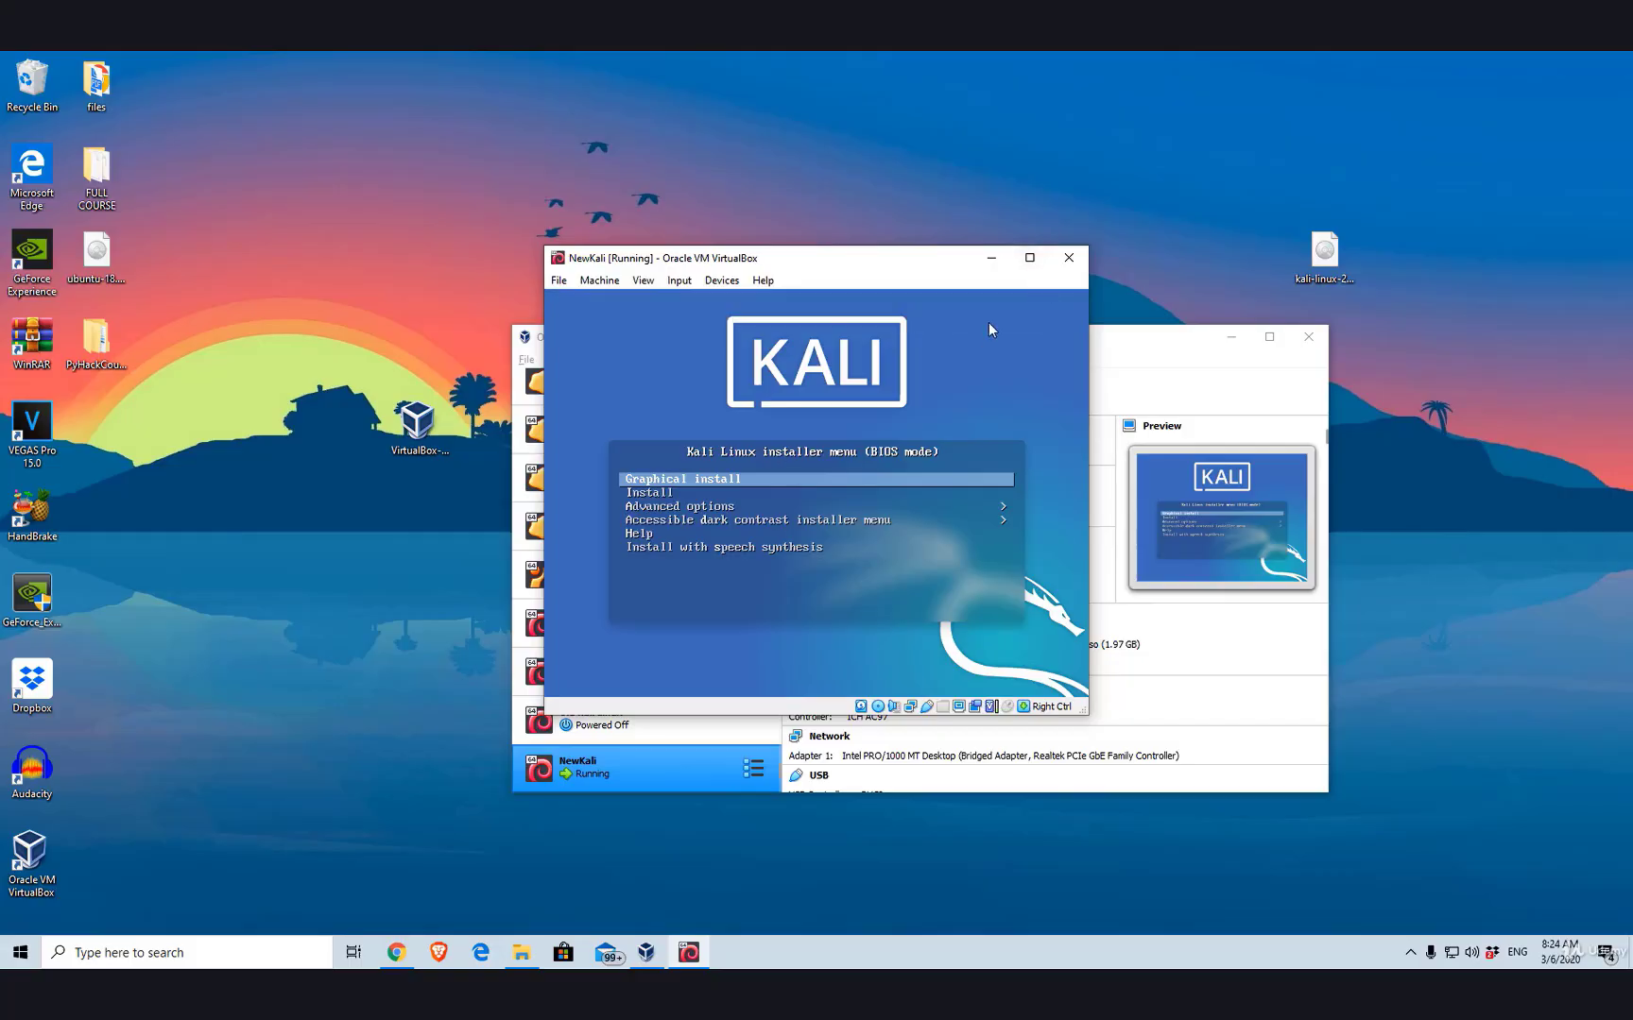
click(1030, 257)
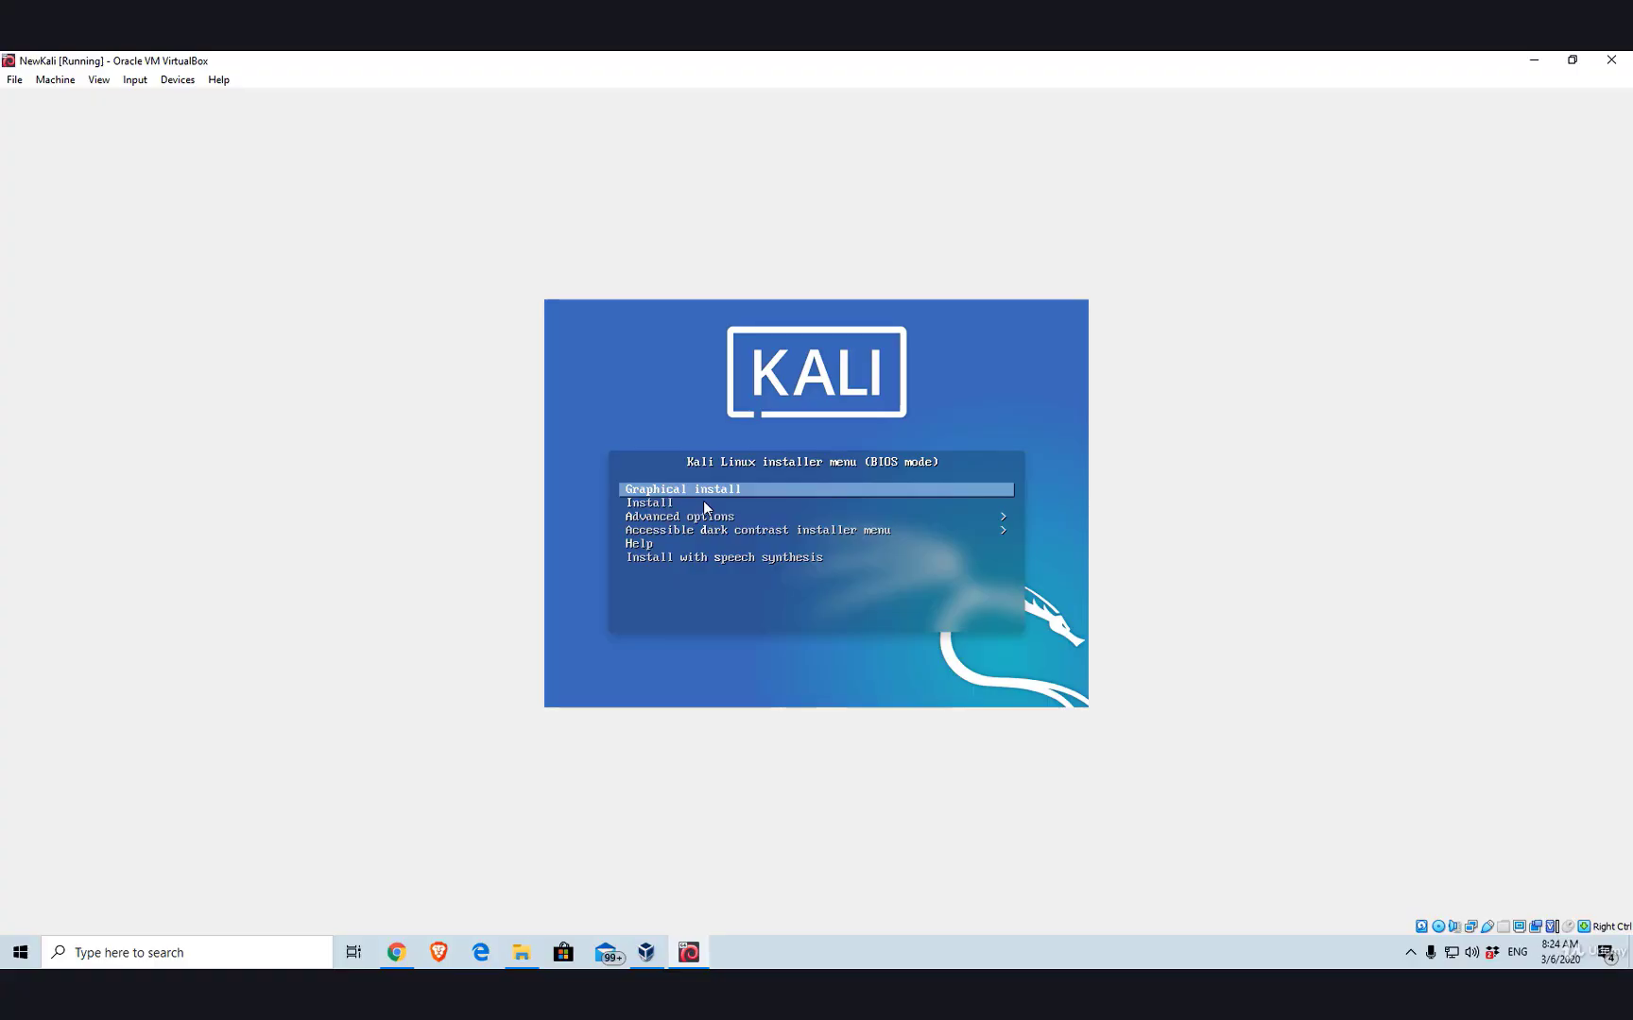
- Launch the Graphical install option from the Kali boot menu
key(Down)
key(Down)
key(Down)
key(Up)
key(Up)
key(Up)
key(Return)
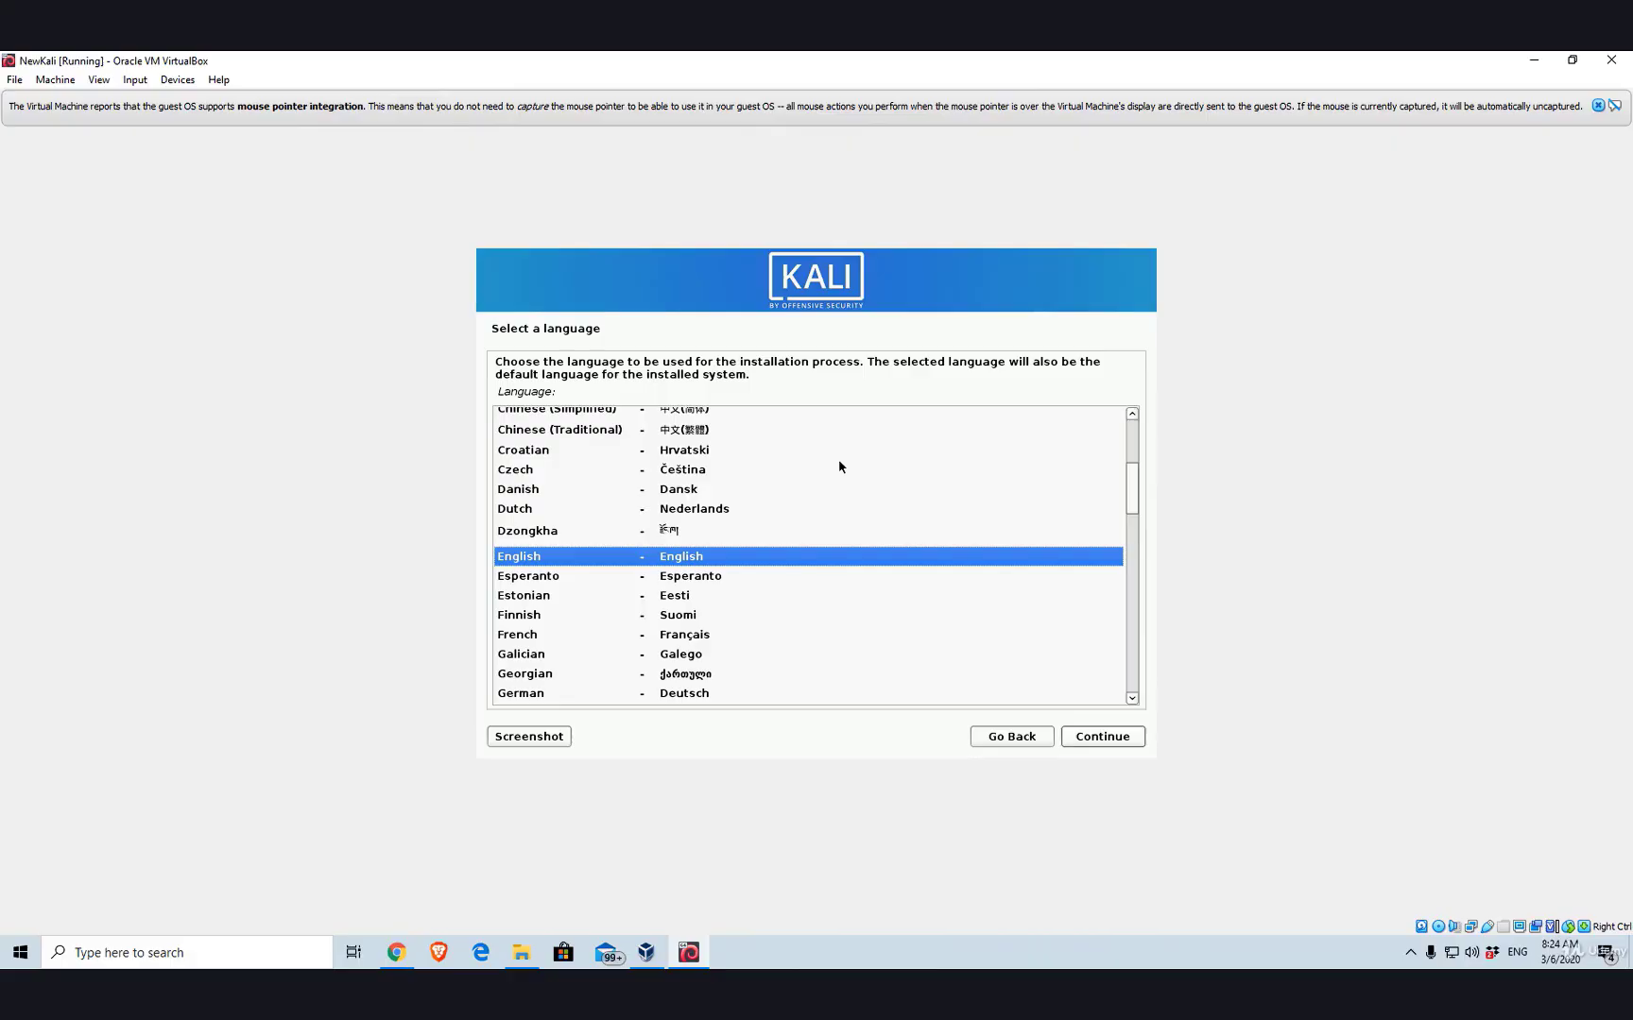
- Accept English language, United States location and the American English keymap
key(Return)
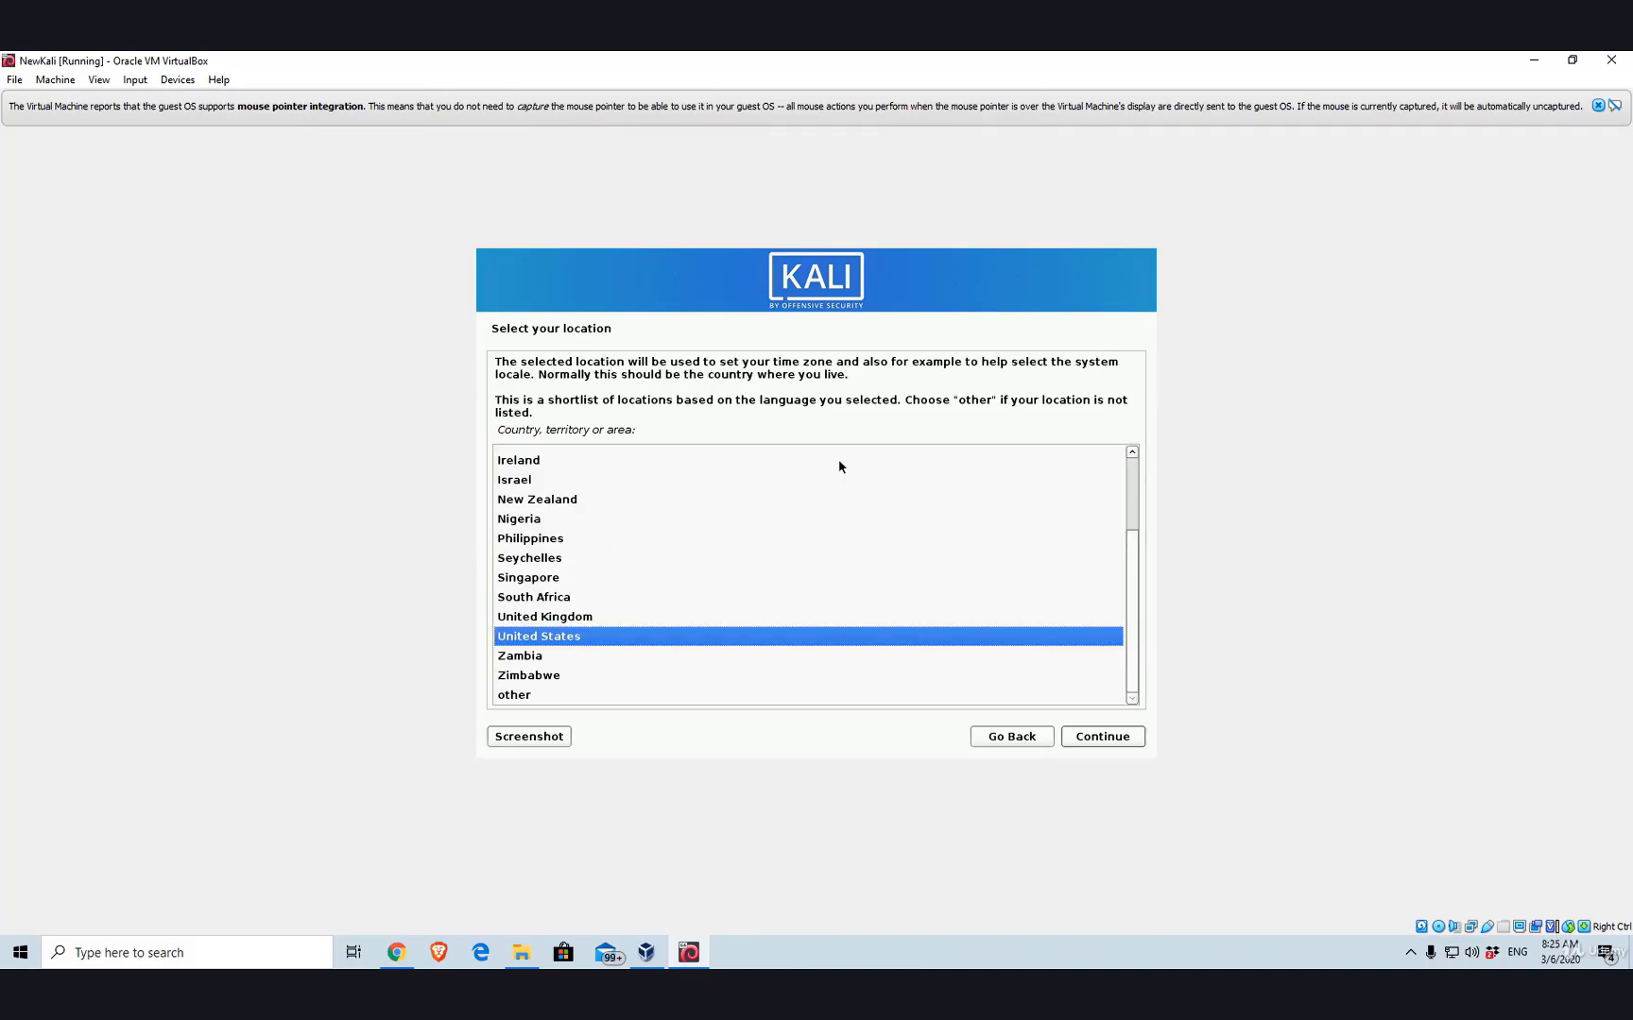
key(Up)
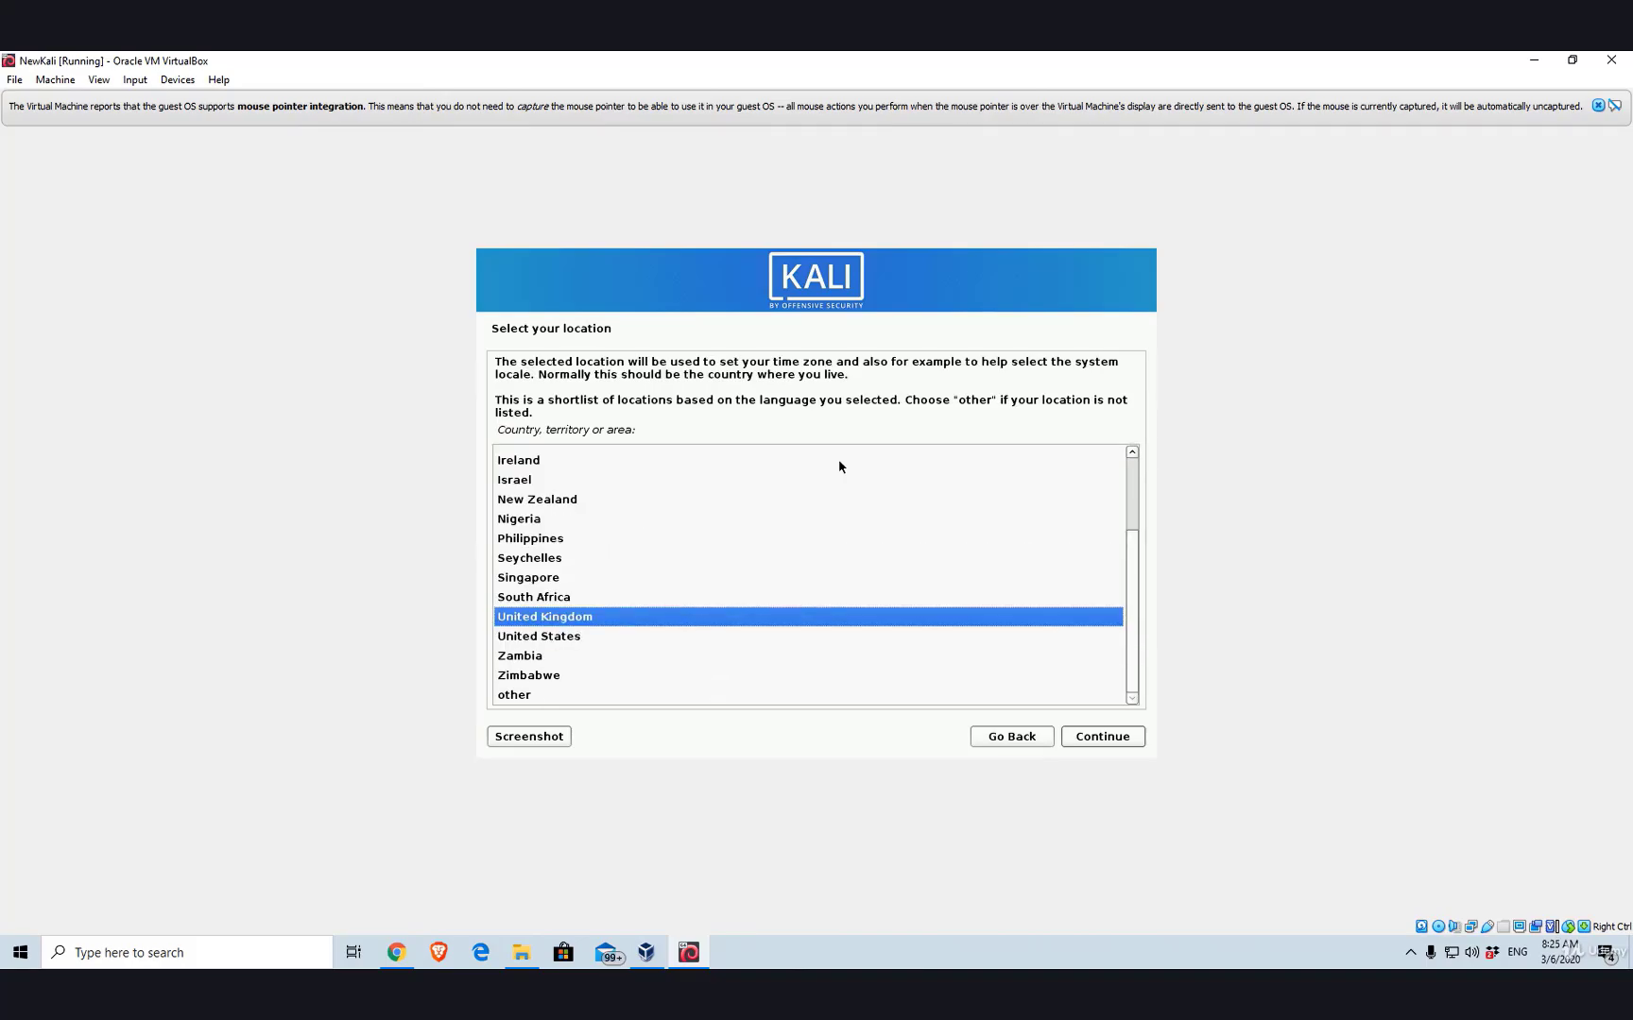
key(Down)
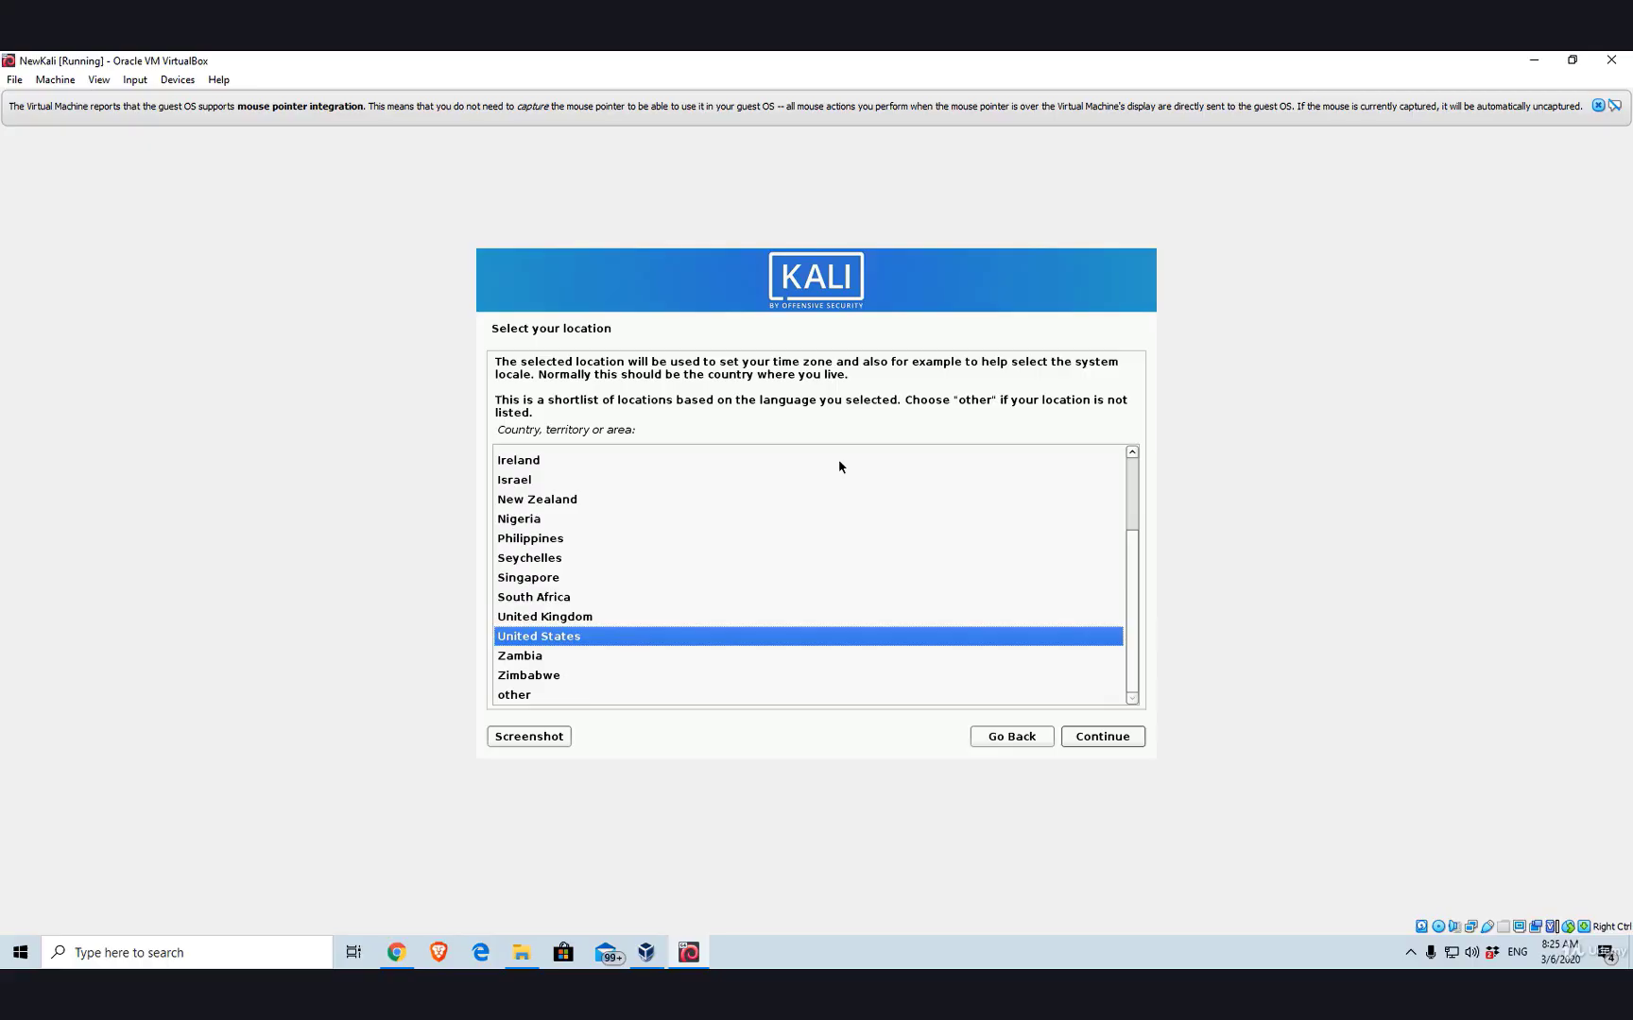
key(Return)
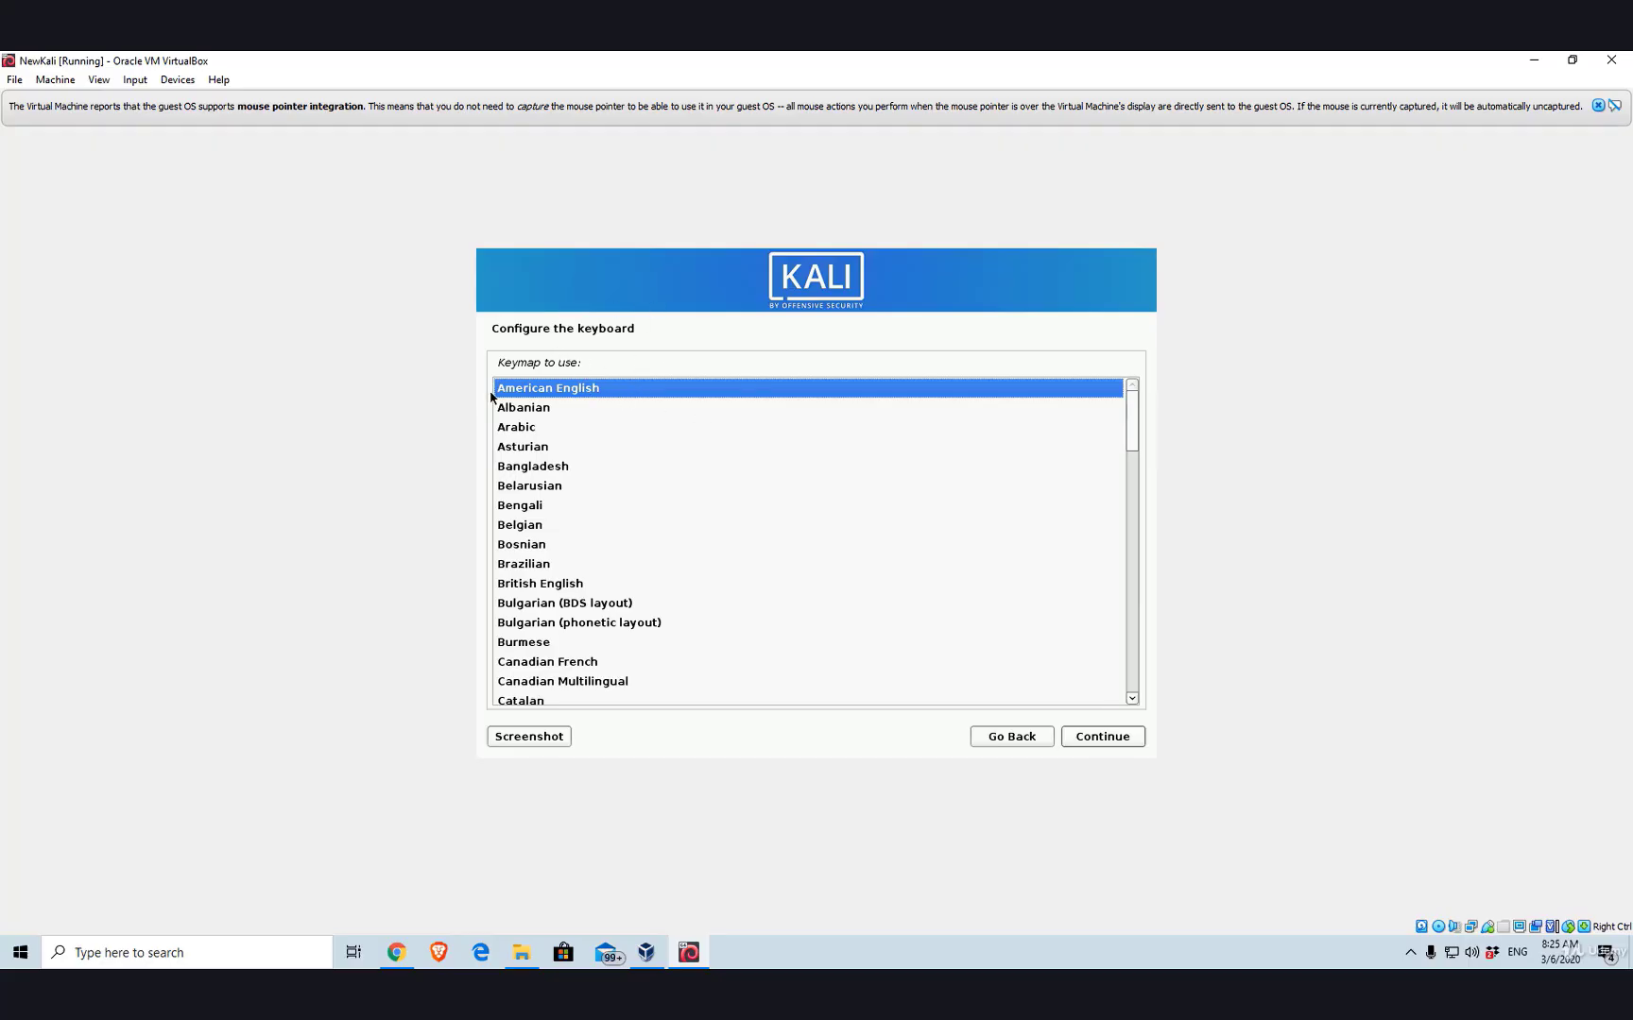
key(Return)
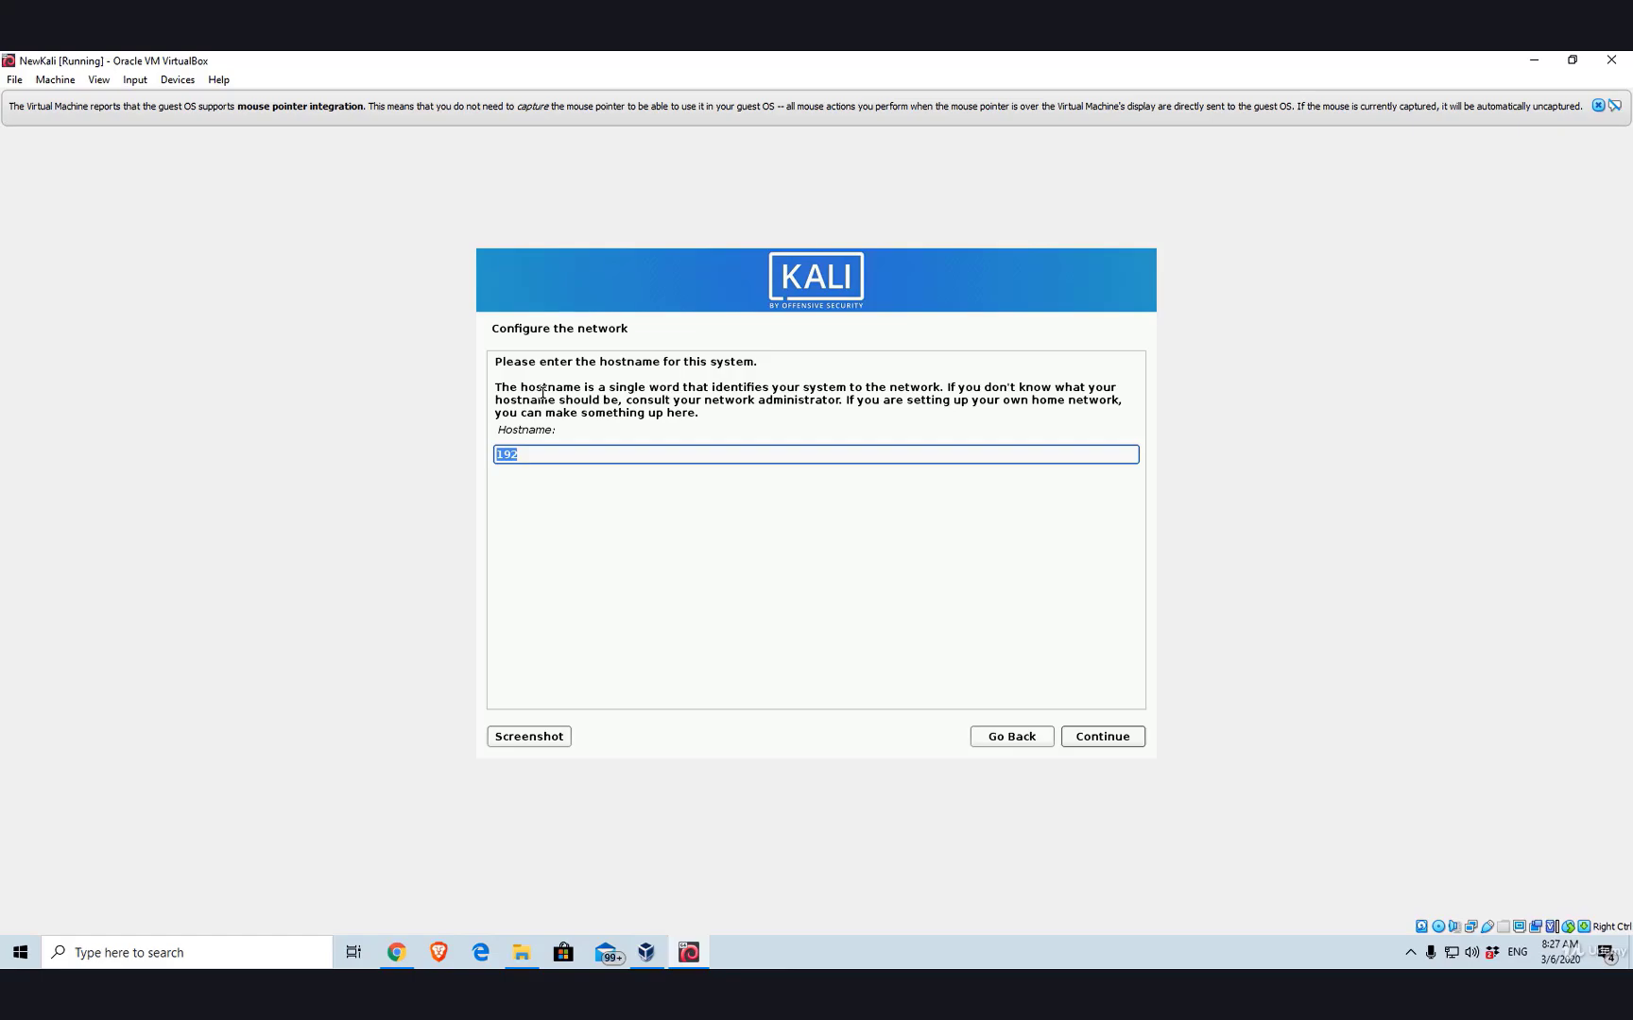
- Replace the pre-filled hostname with kali
key(BackSpace)
text(kal)
key(BackSpace)
key(BackSpace)
key(BackSpace)
text(kali)
key(Return)
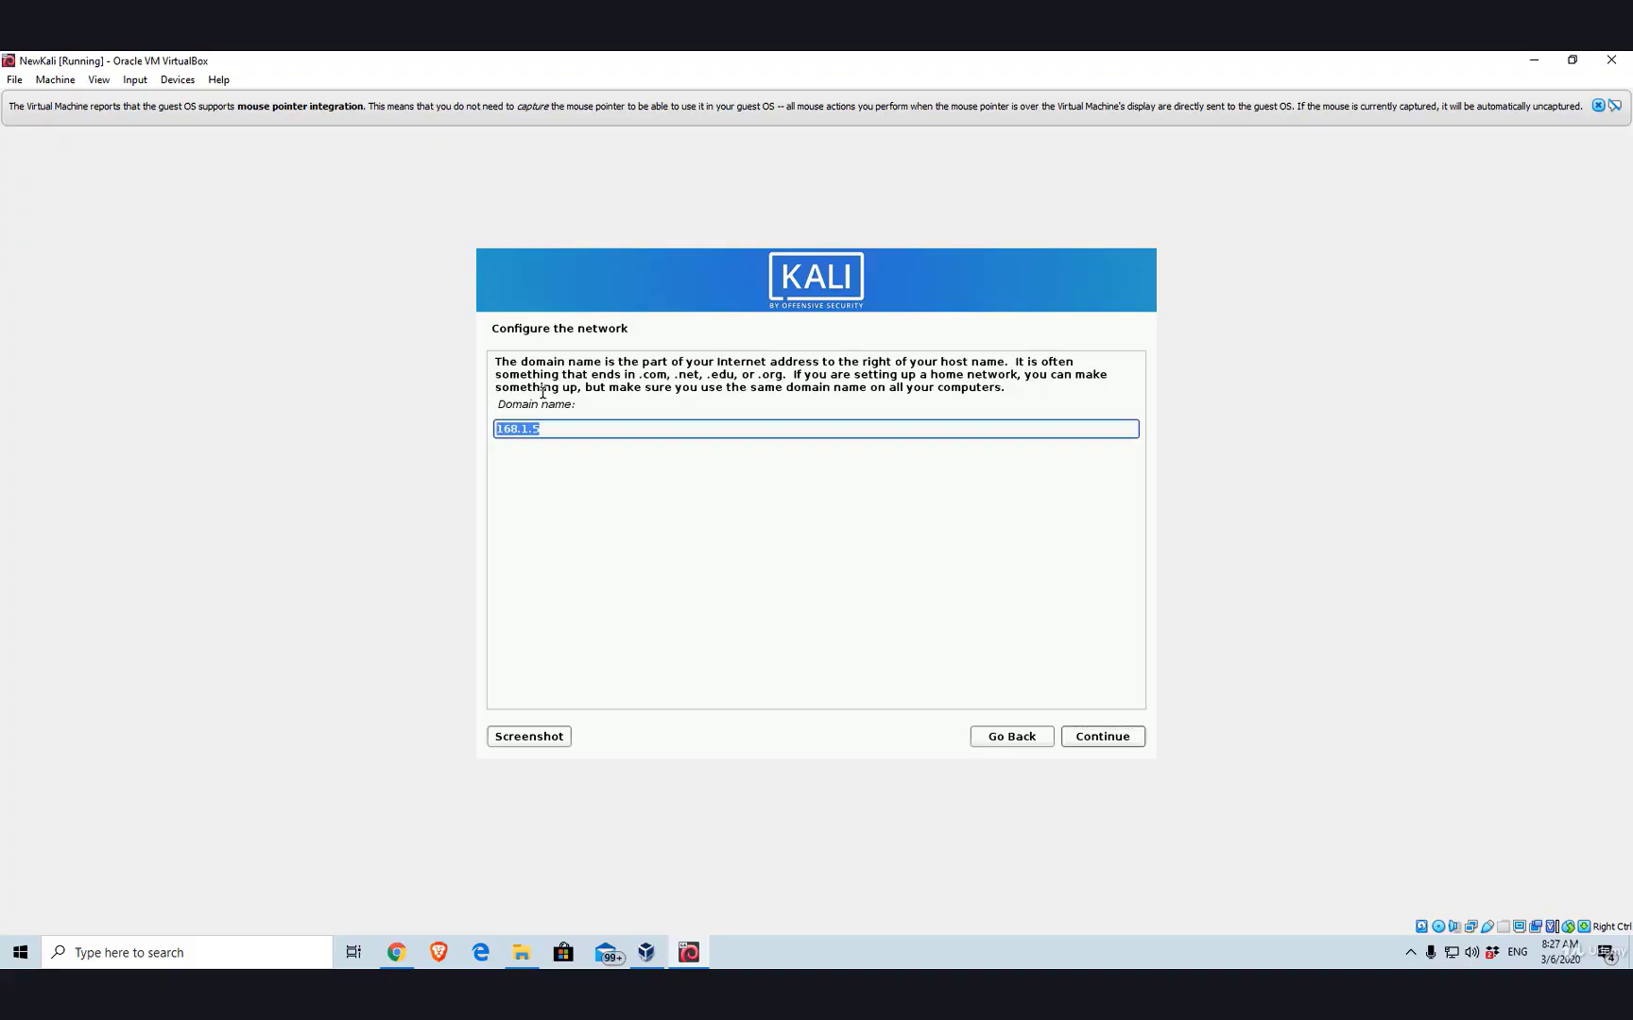
- Clear the domain name field and continue with it empty
key(BackSpace)
key(Tab)
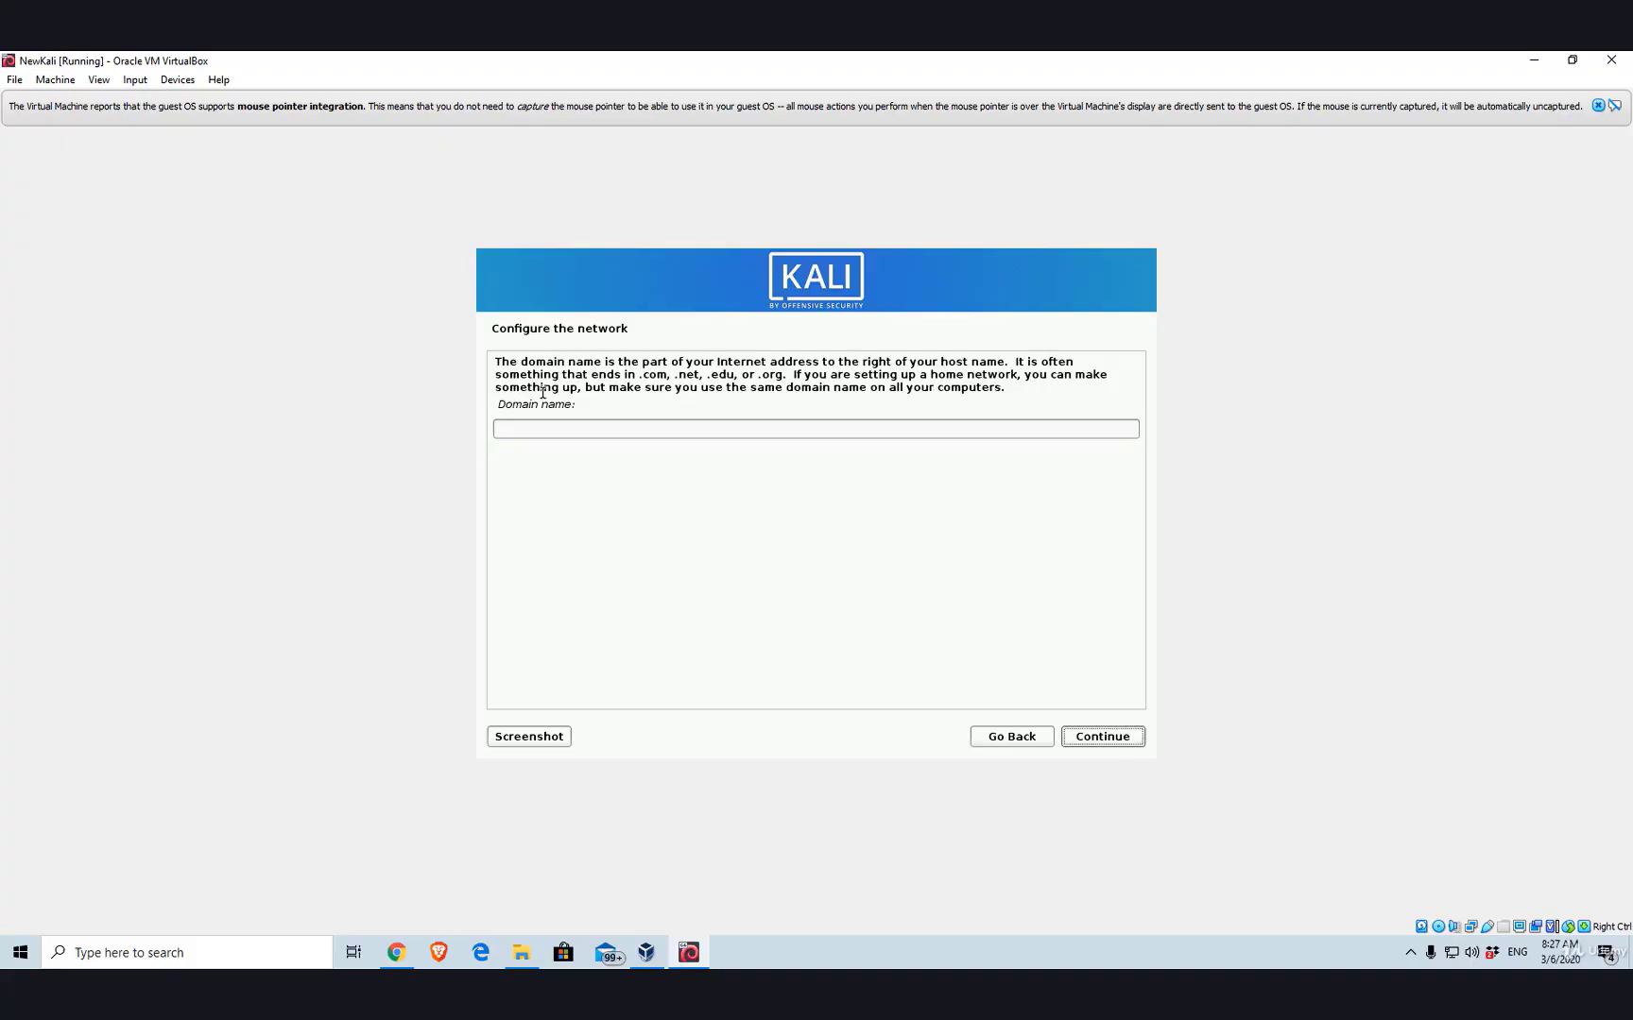
key(Return)
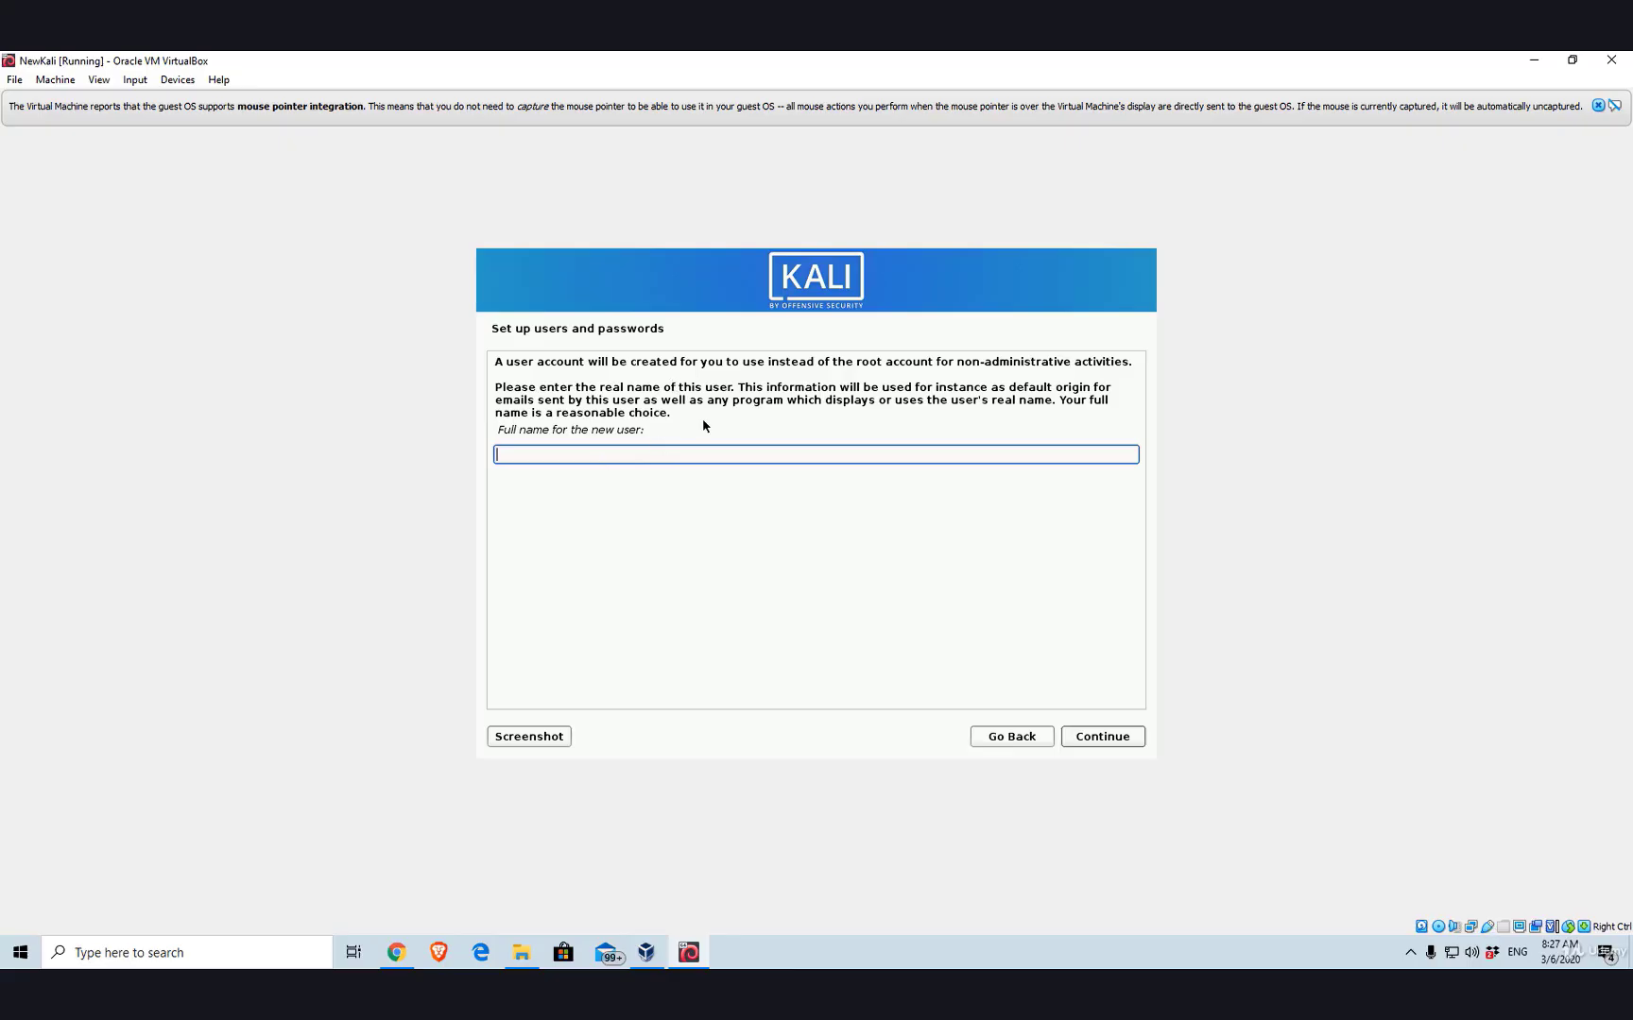
- Enter the new user's full name and accept the suggested username
text(test)
key(Tab)
key(Return)
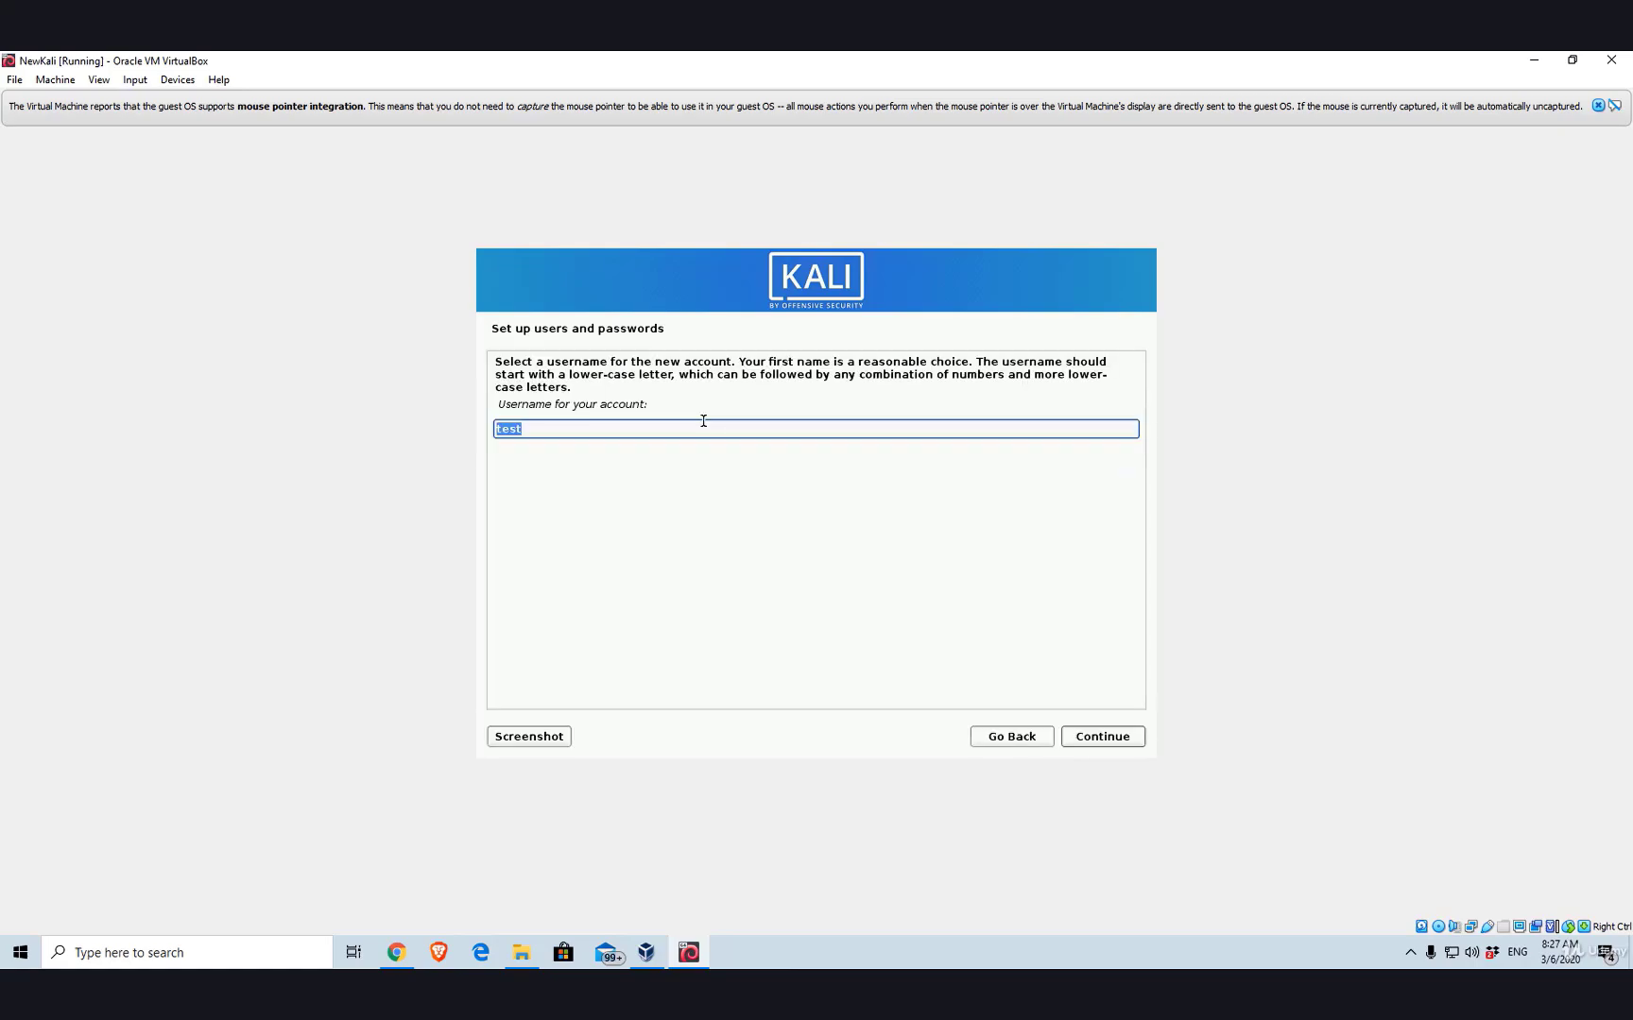
key(Tab)
key(Return)
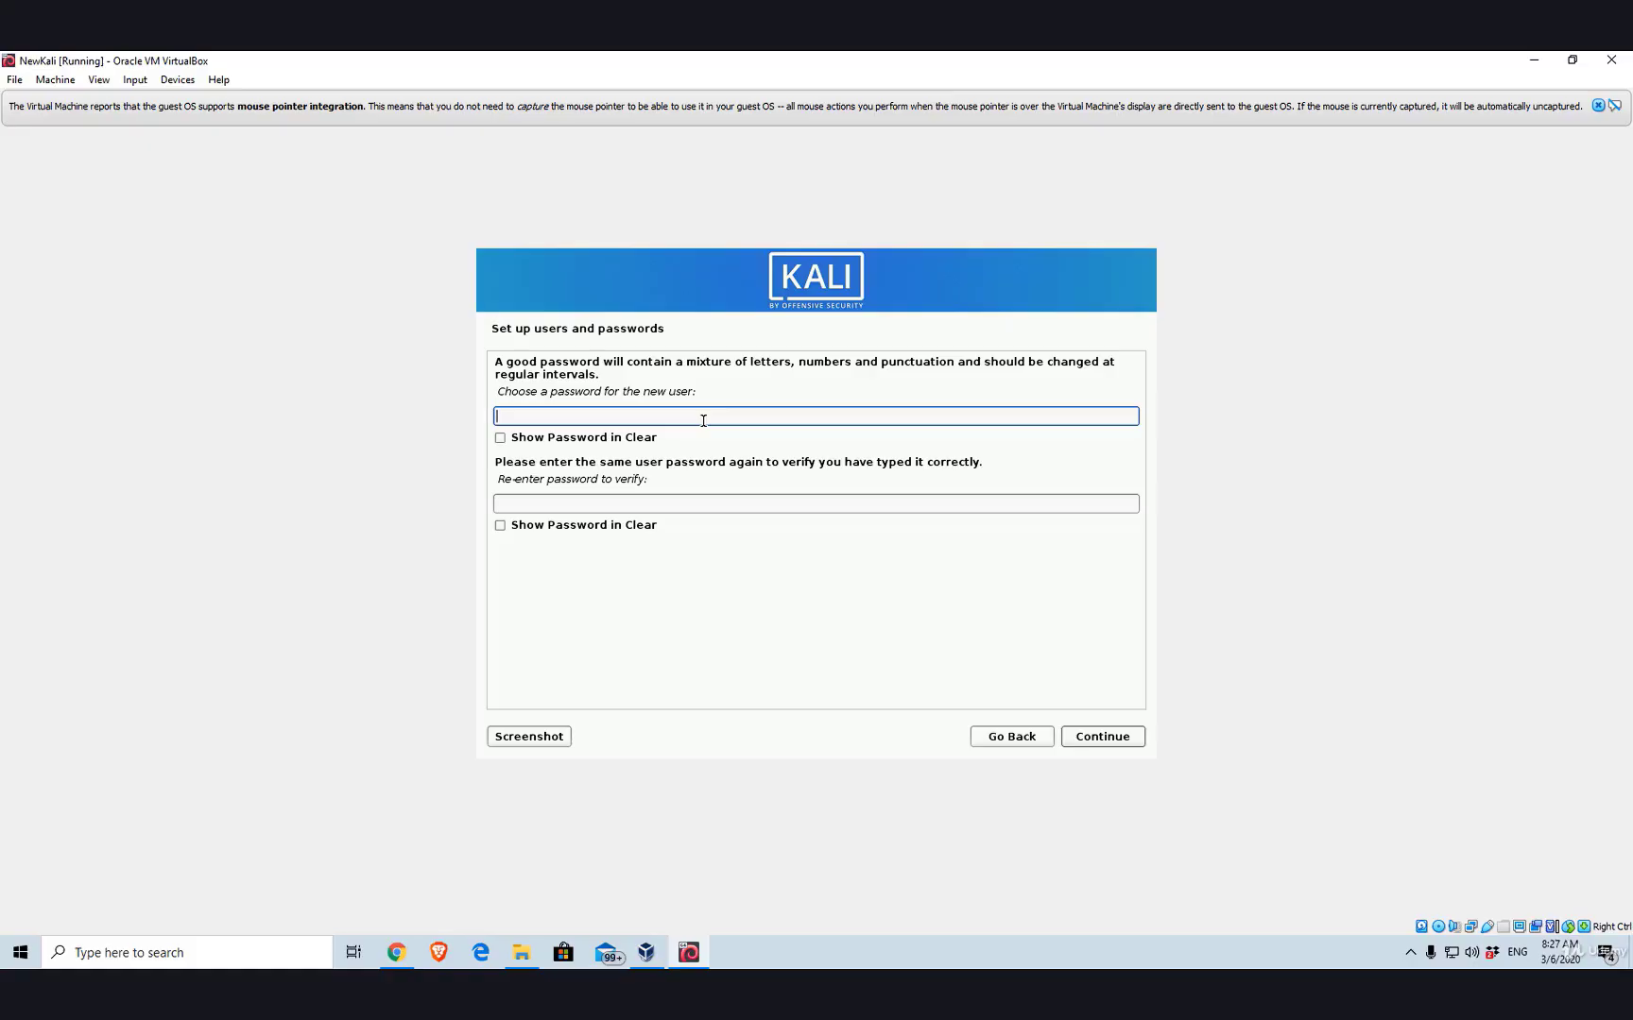
- Type the account password, re-enter it to confirm, and submit
text(password)
key(Tab)
key(Tab)
text(passwor)
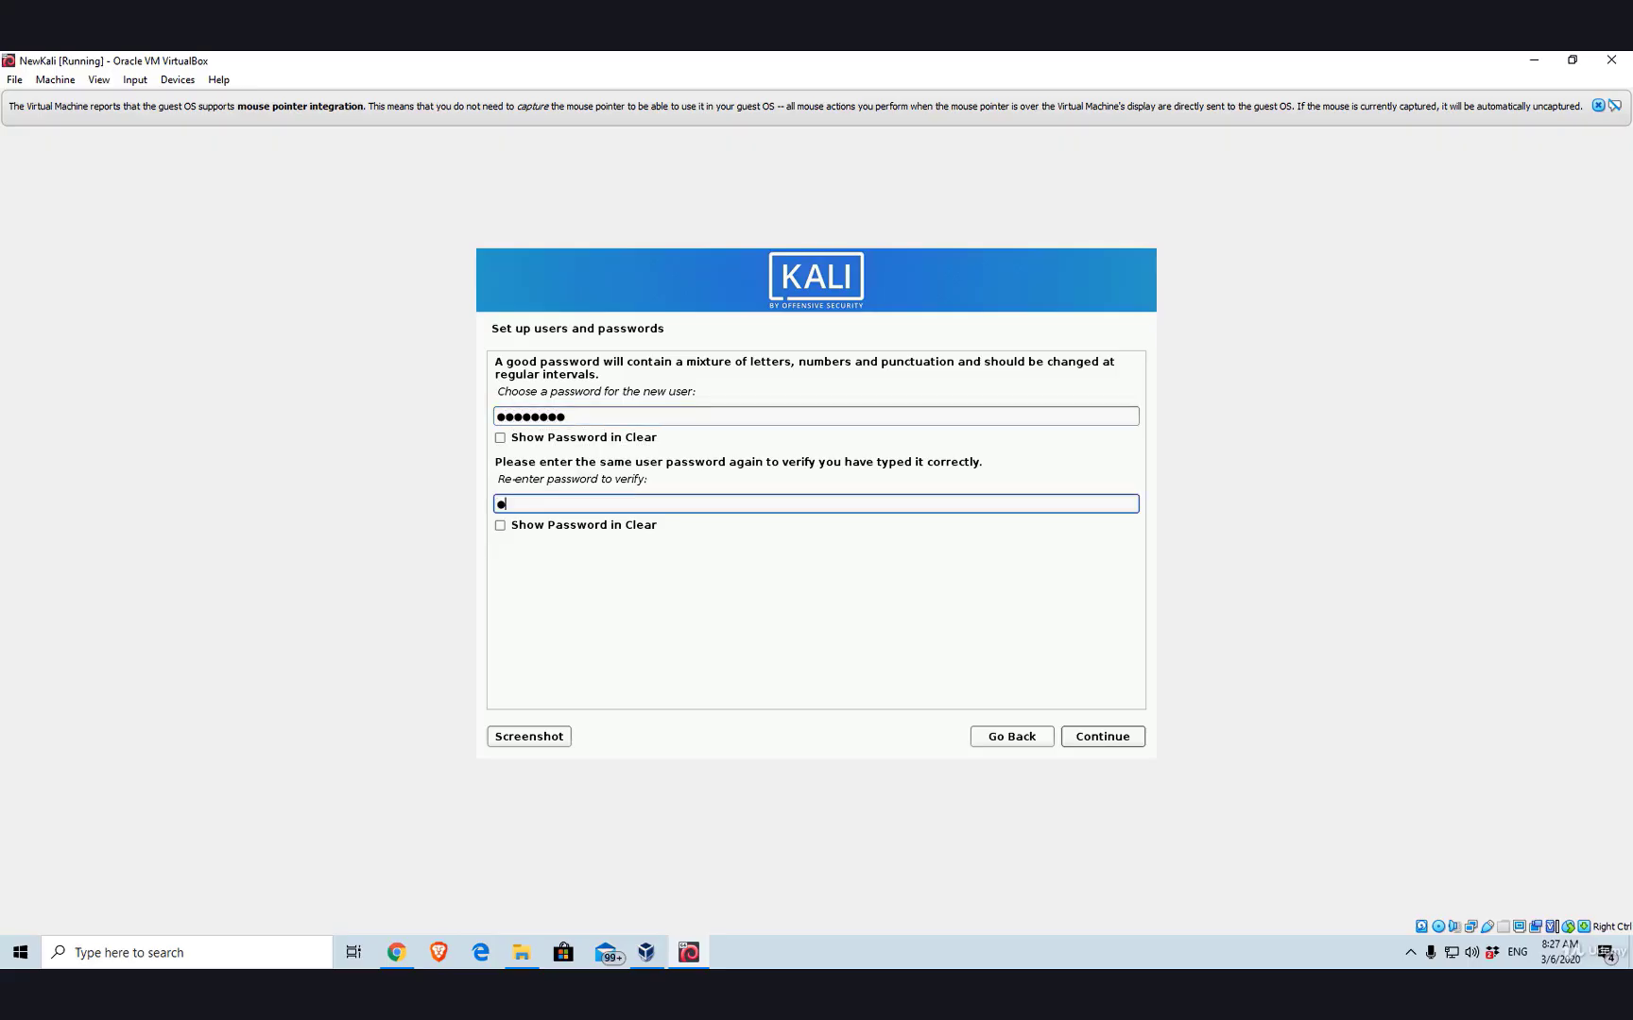
text(d)
key(Tab)
key(Tab)
key(Return)
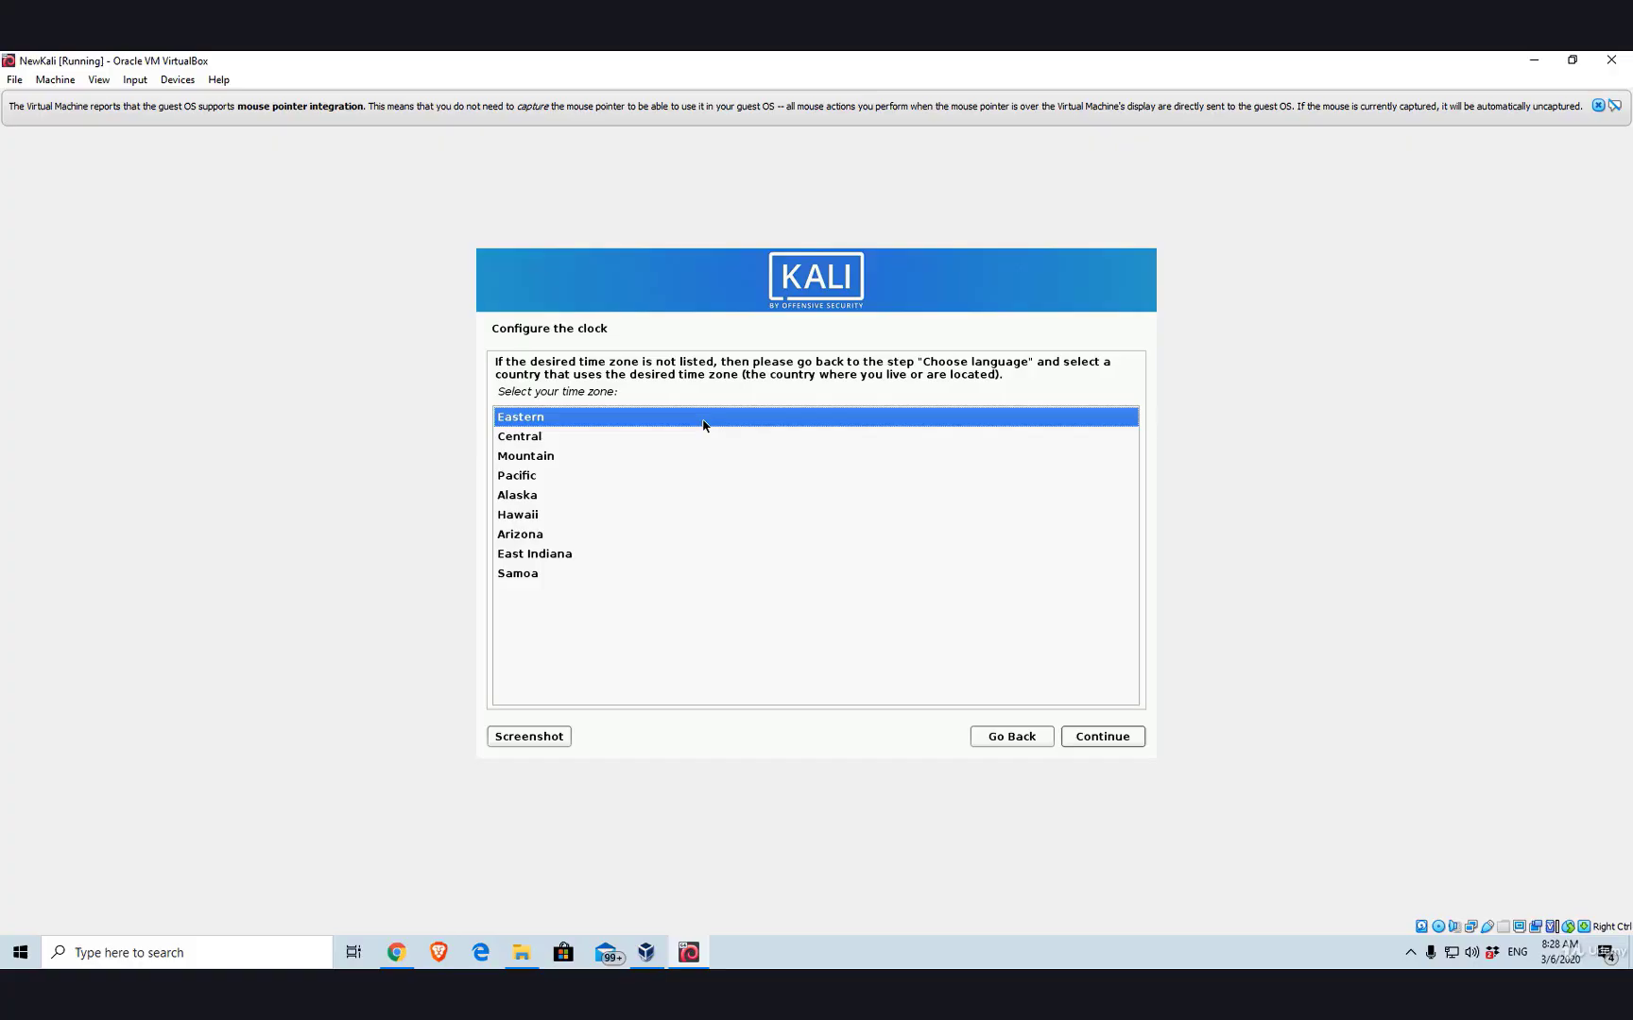
- Accept Eastern as the time zone
key(Return)
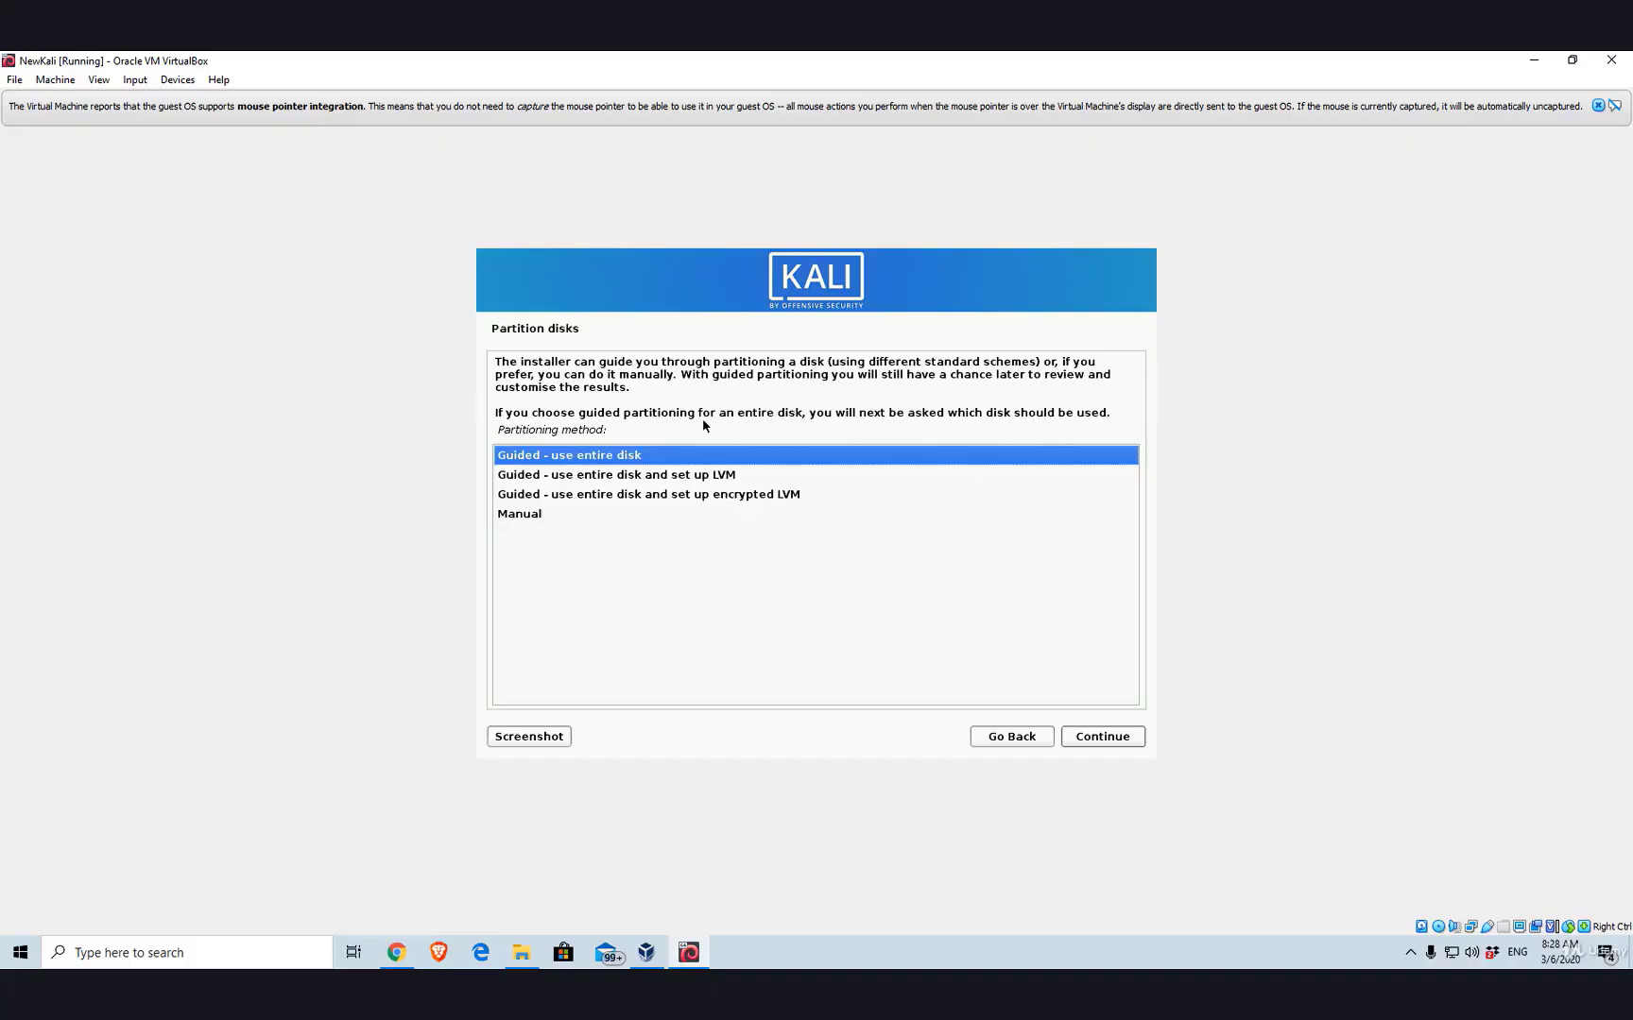
- Choose guided entire-disk partitioning on the SCSI1 disk with all files in one partition
key(Return)
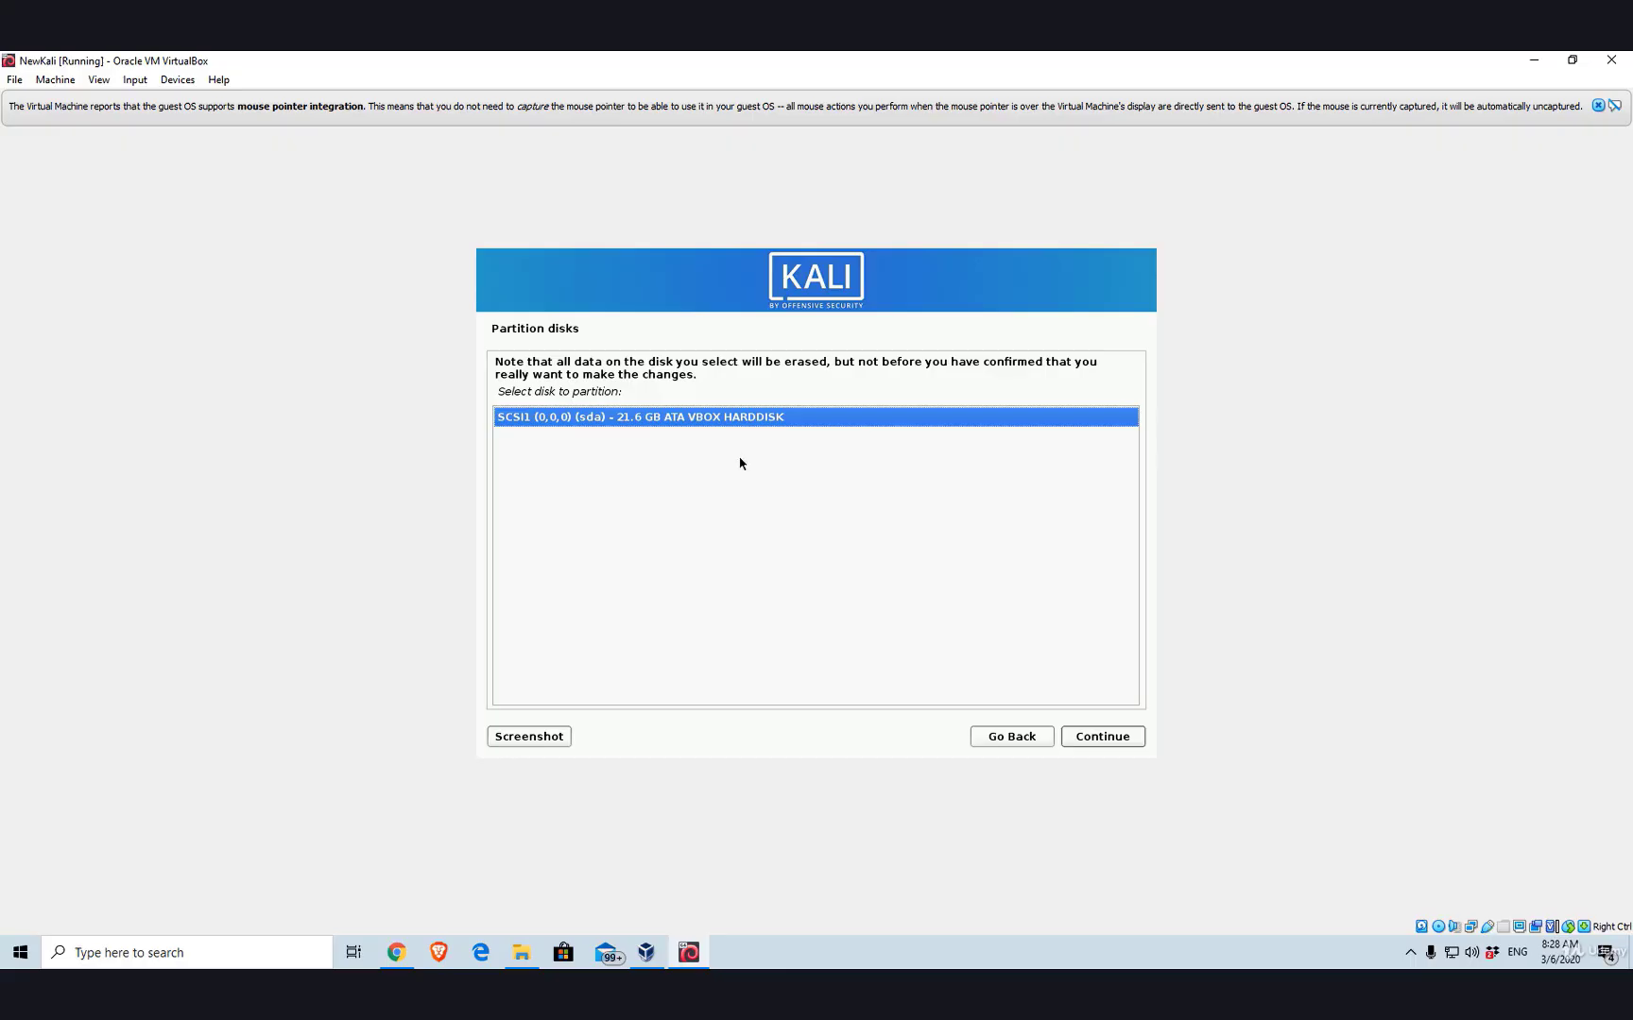
key(Return)
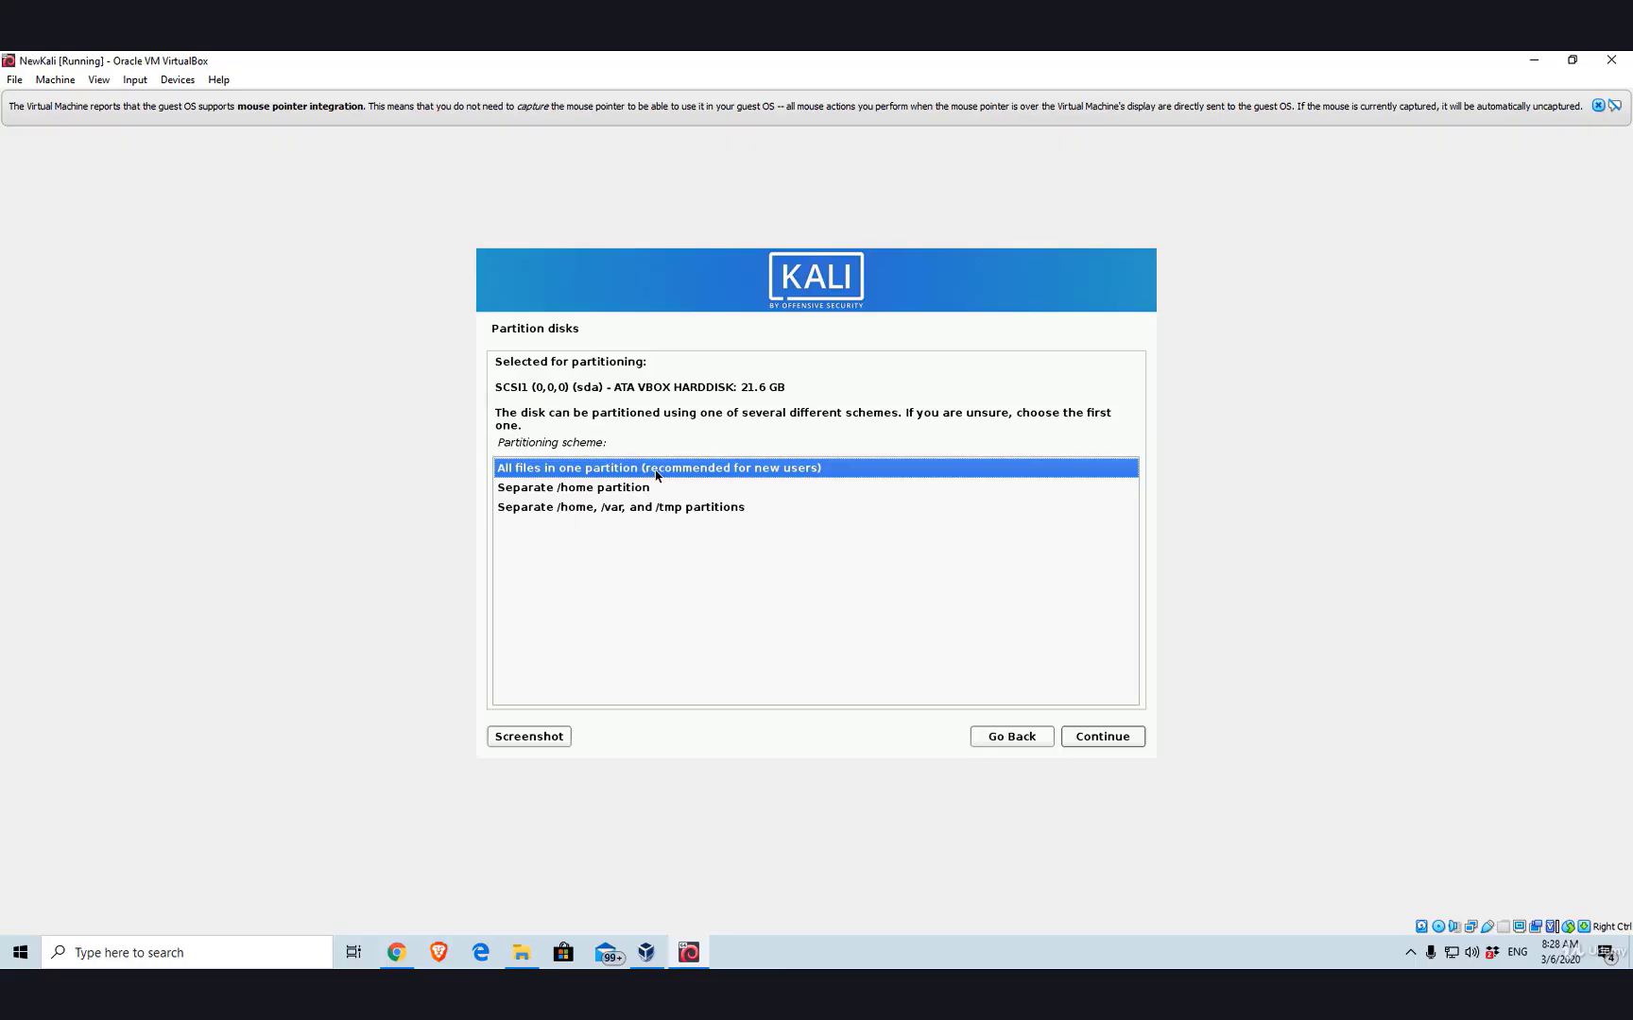
double_click(722, 476)
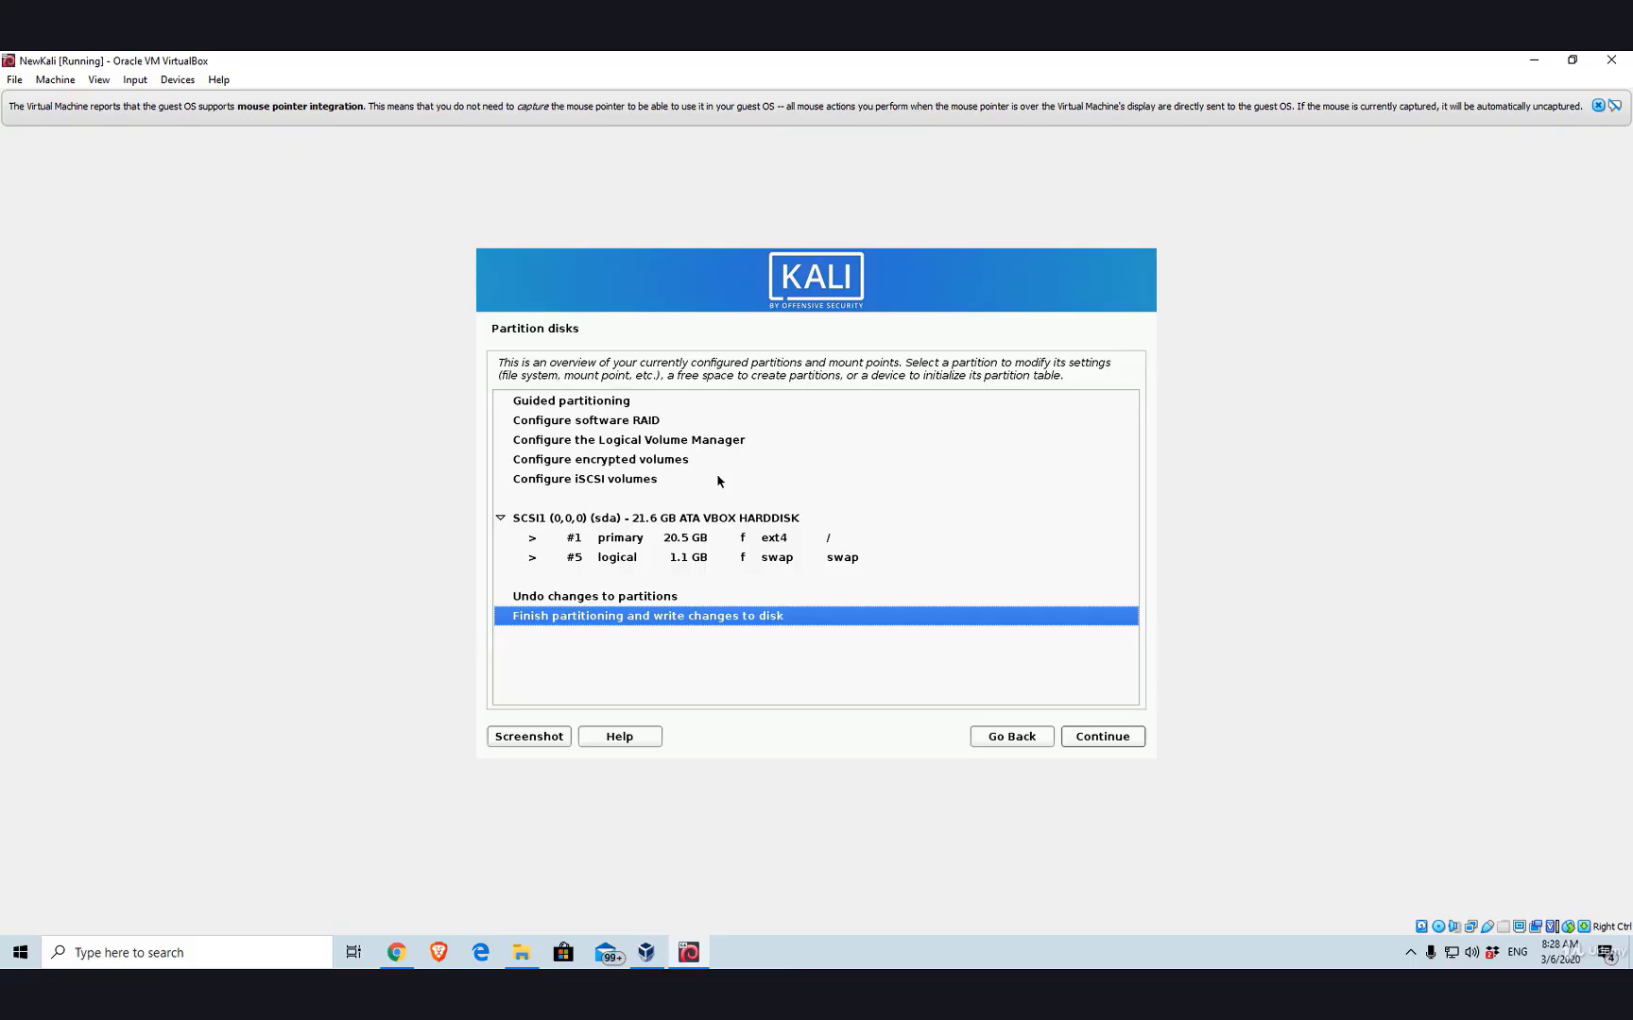
- Finish partitioning and confirm Yes to write the changes to disk
key(Return)
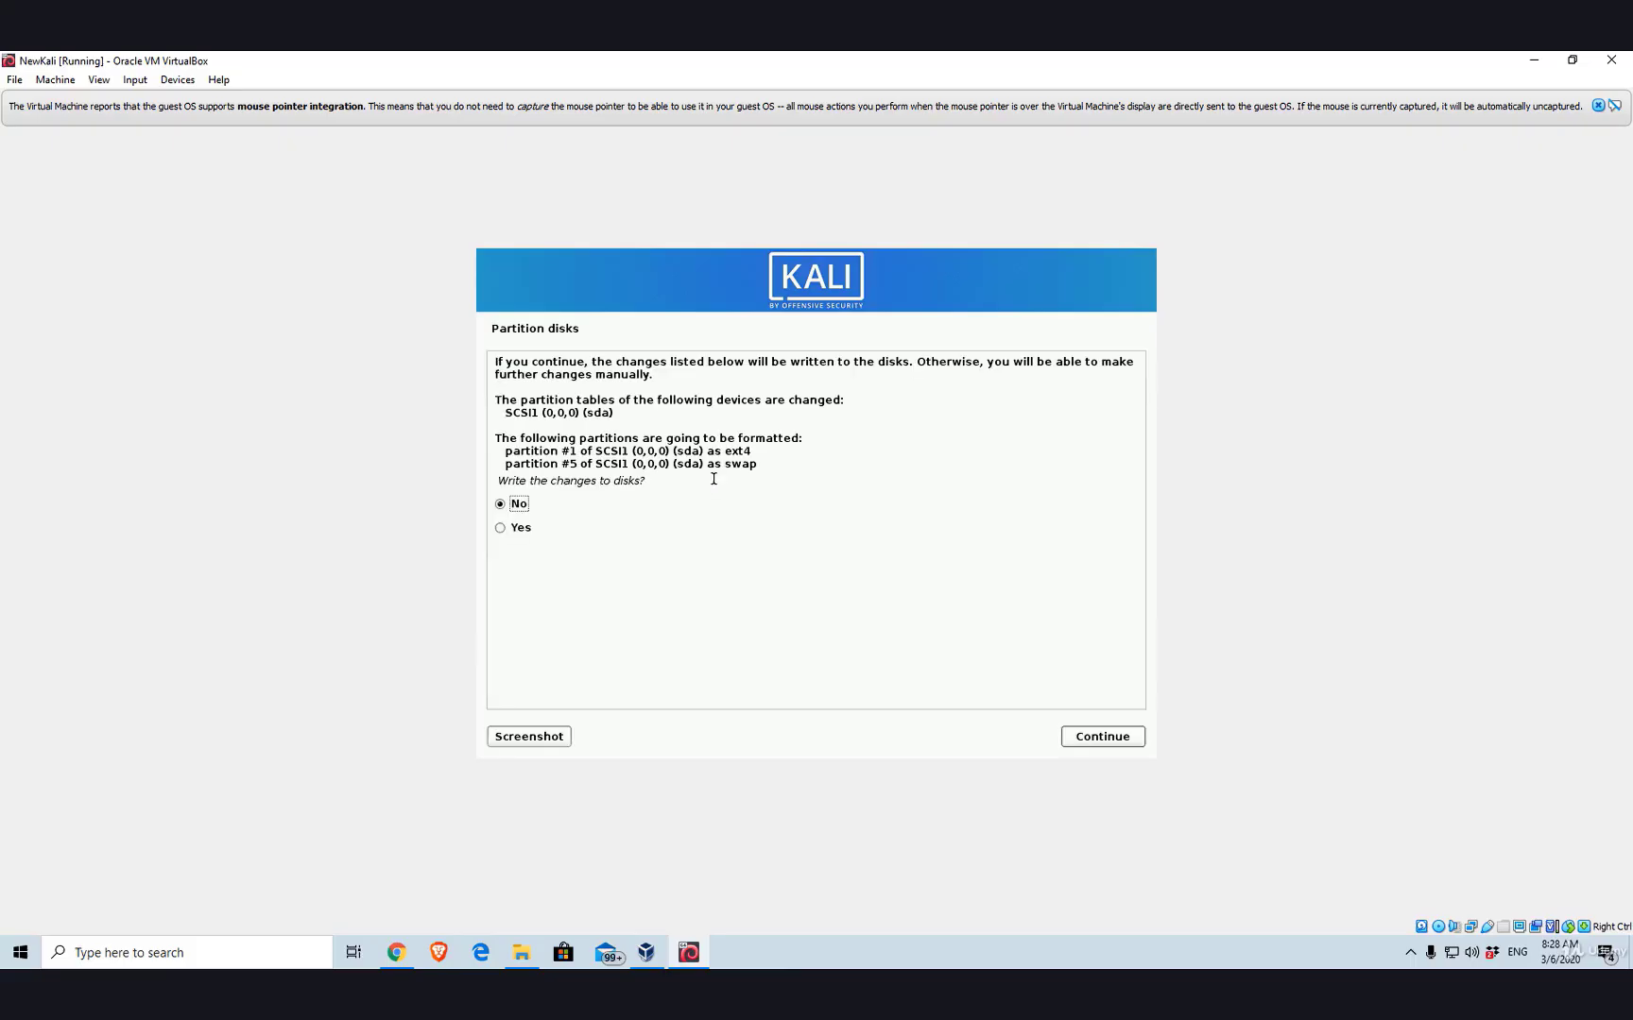
key(Down)
key(Return)
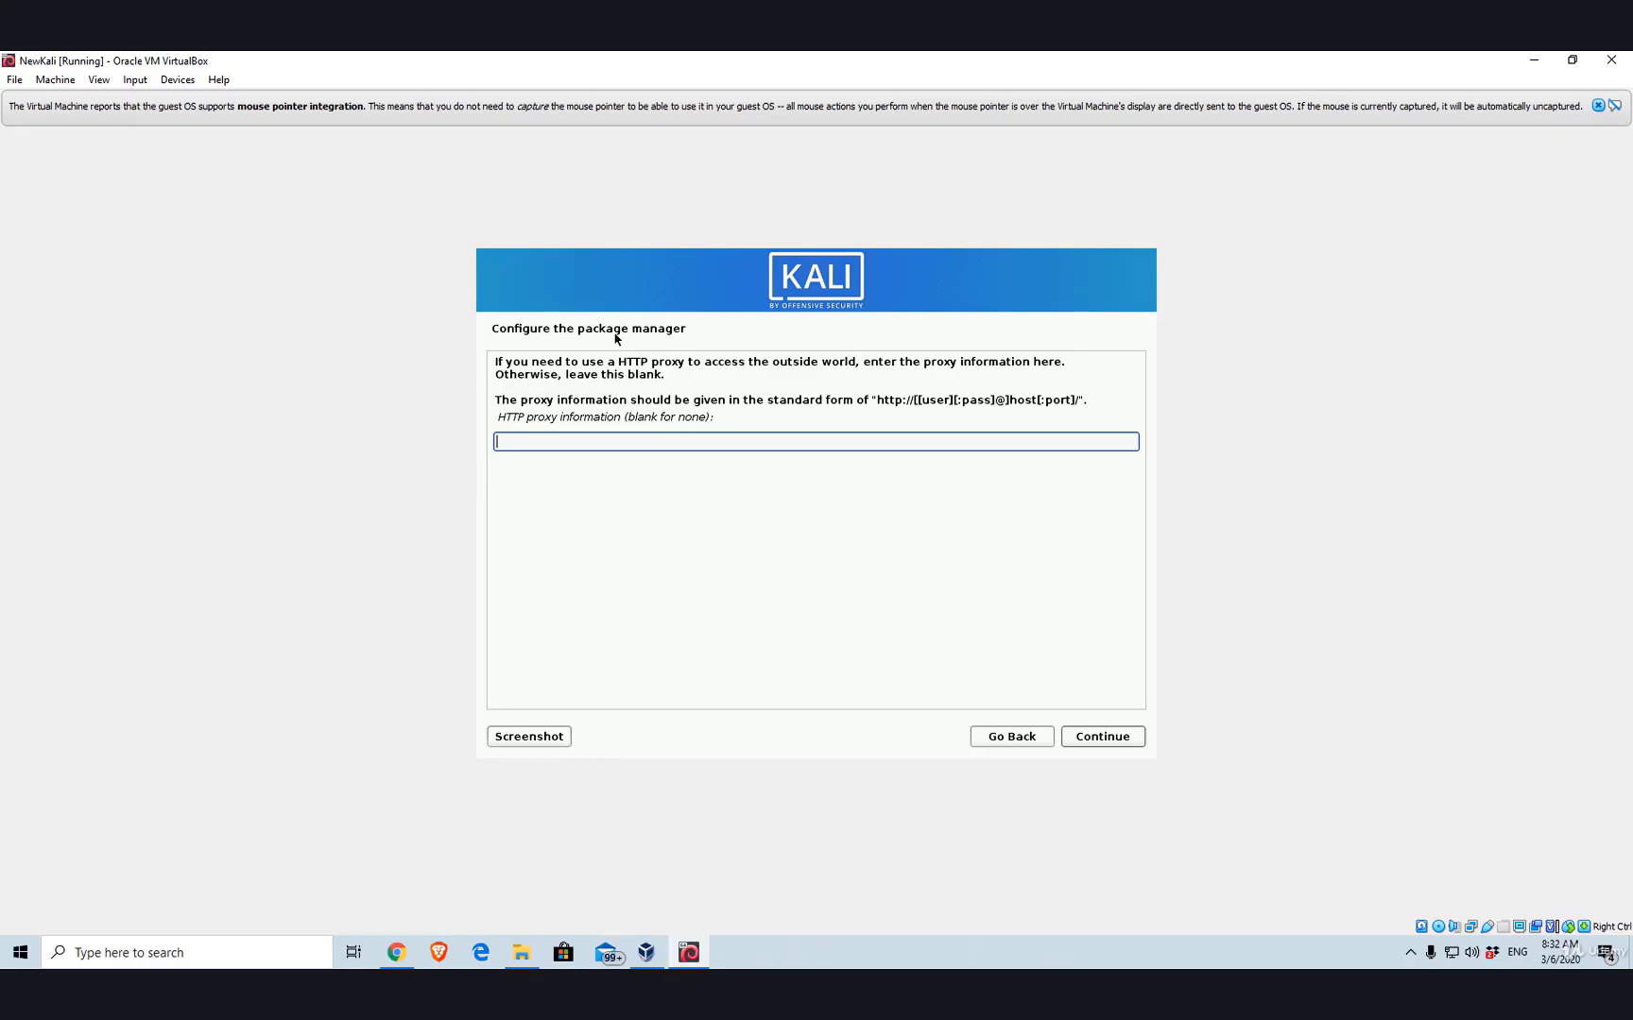
- Continue with the HTTP proxy field left blank
key(Tab)
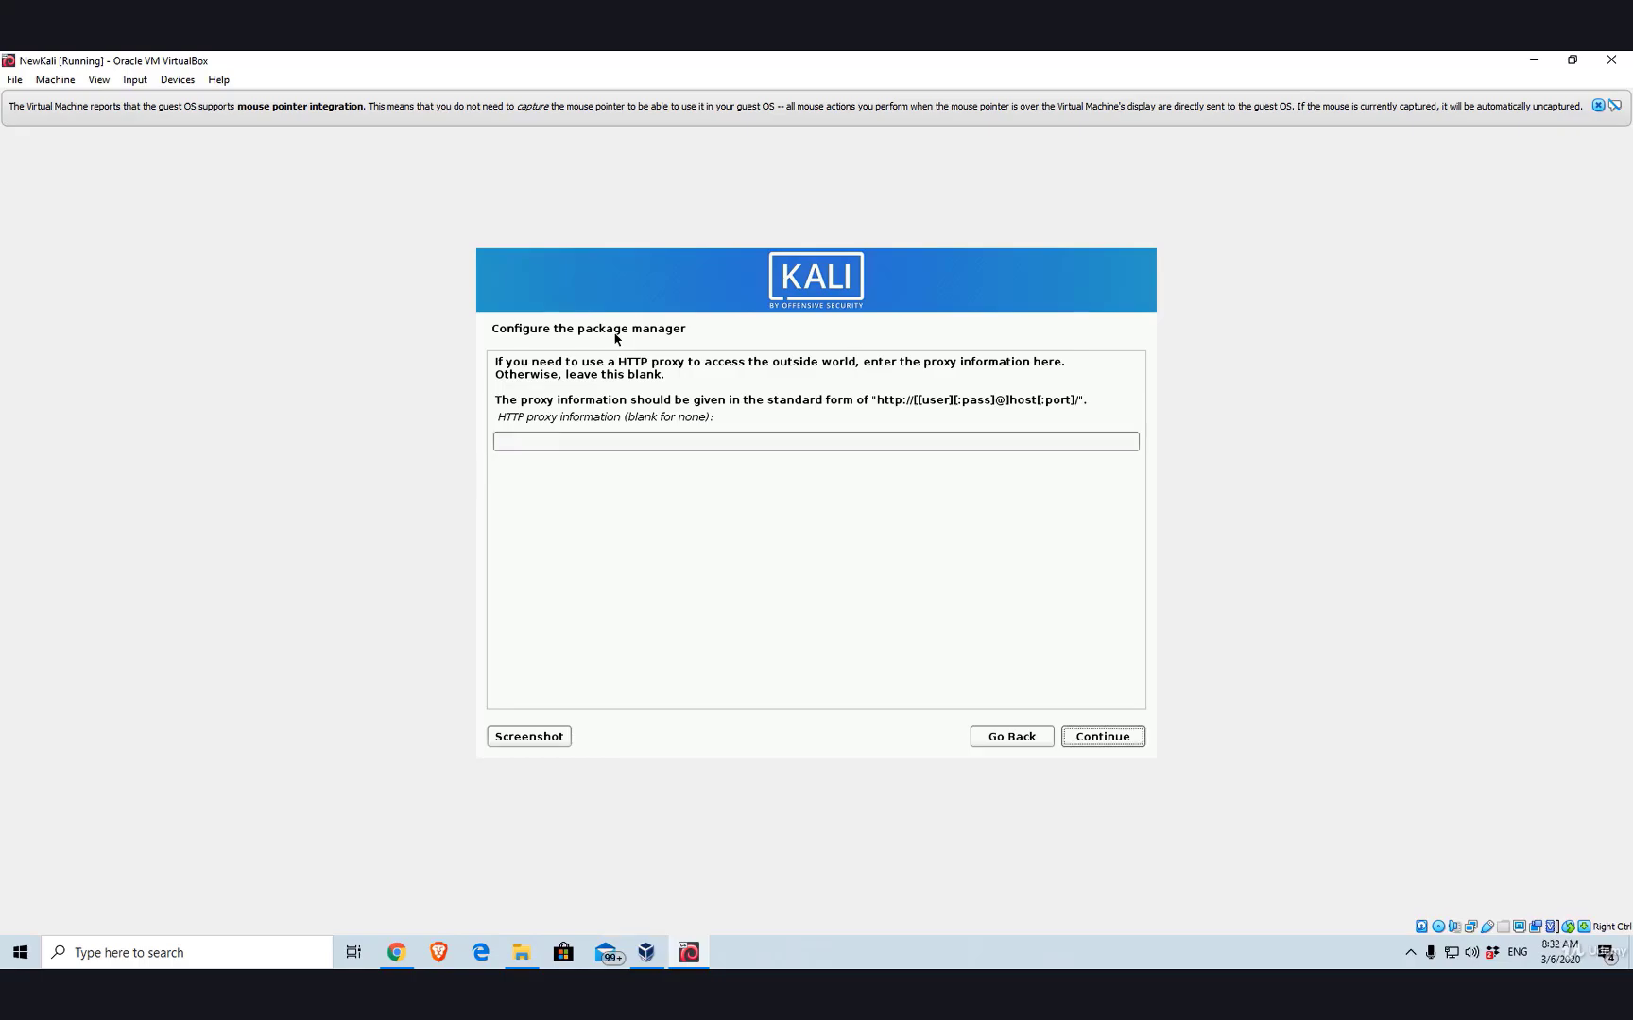
key(Return)
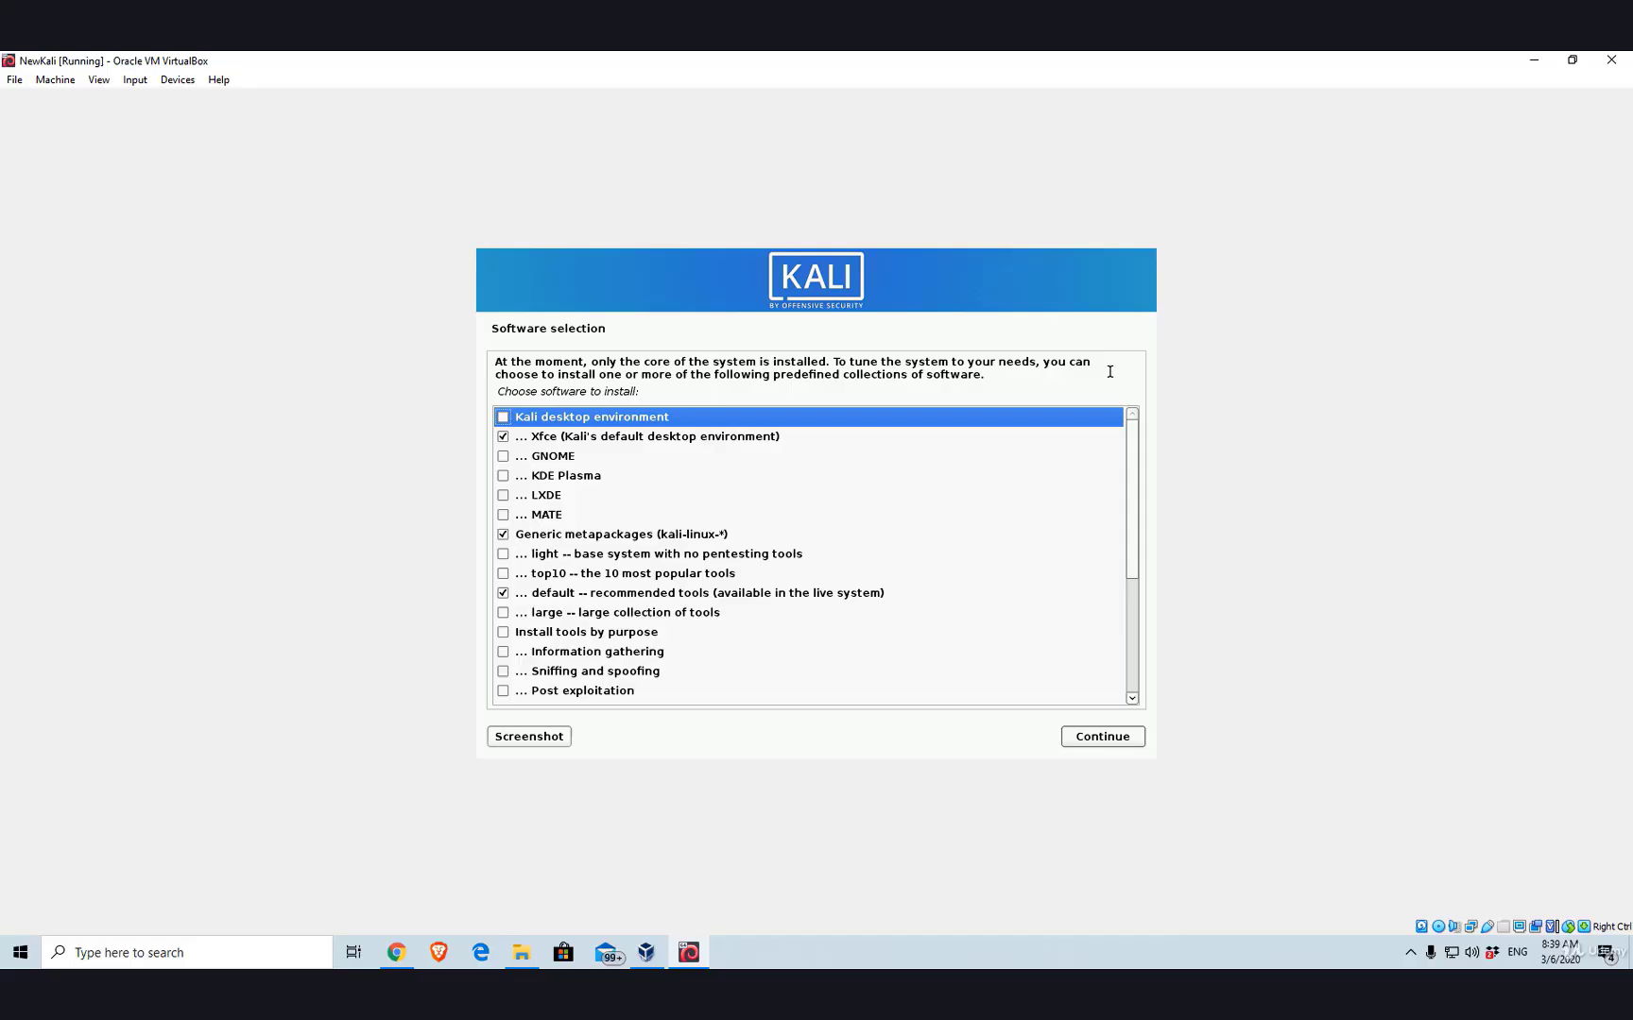
- Tick the GNOME, KDE Plasma, LXDE and MATE desktop collections
key(Down)
key(Up)
key(Down)
key(Down)
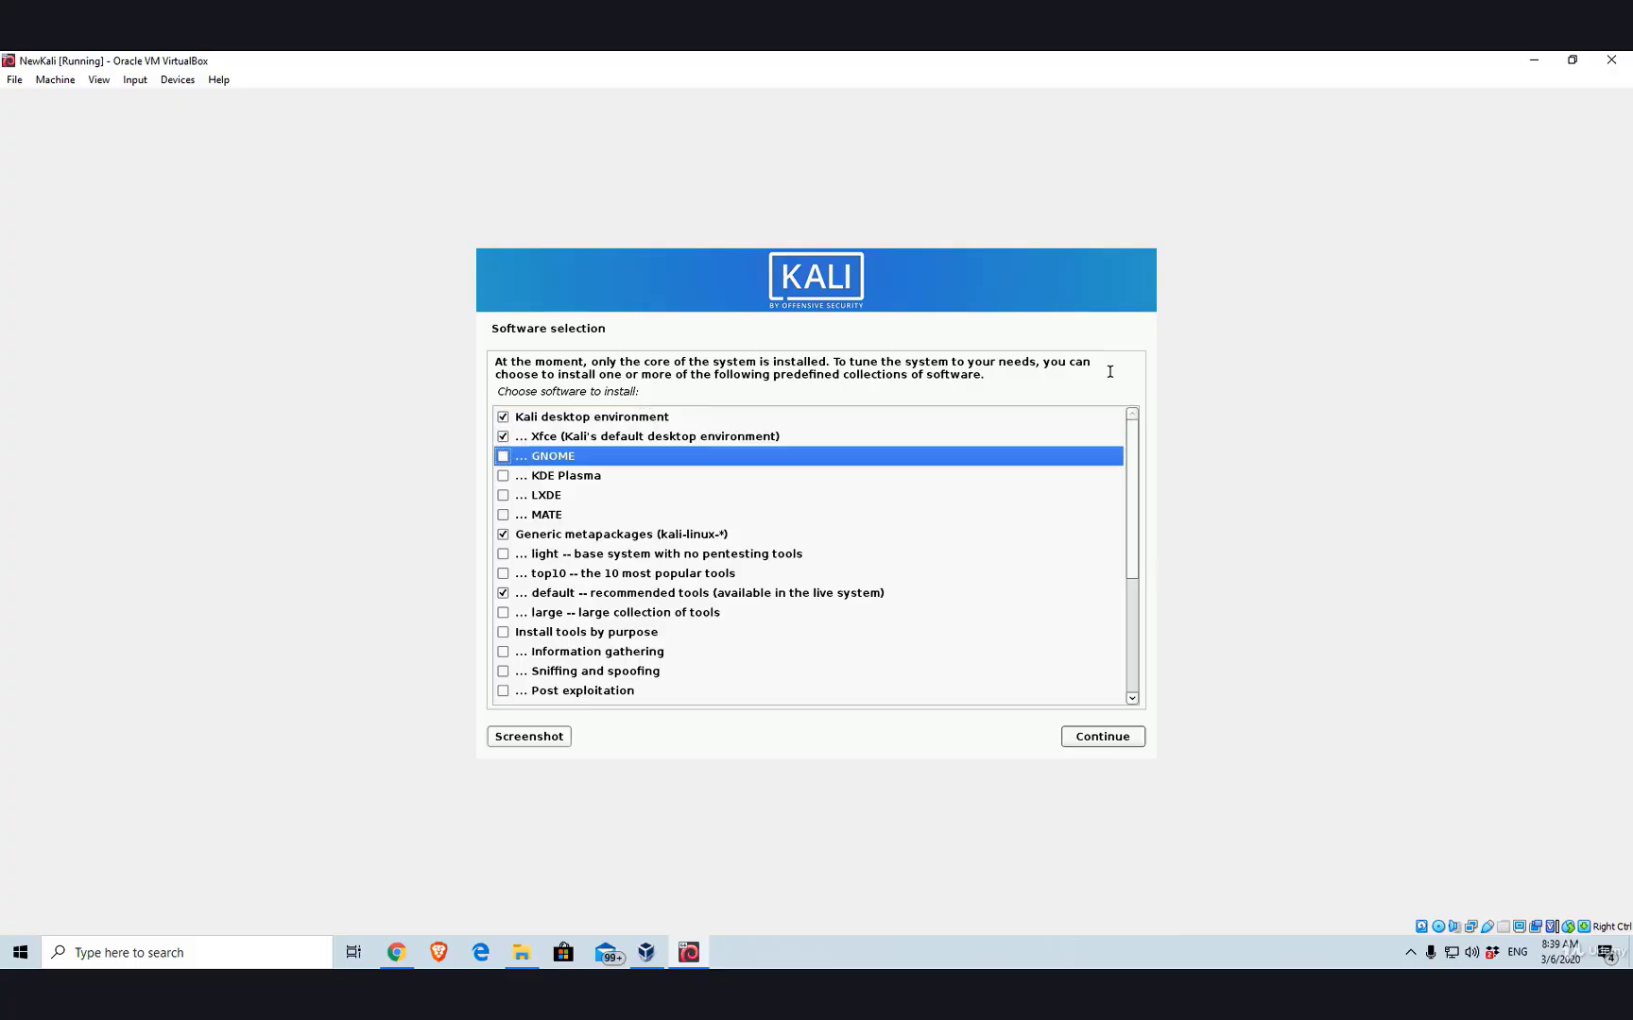
key(space)
key(Down)
key(space)
key(Down)
key(space)
key(Down)
key(space)
- Tick the light base system and tool collections down through Social engineering
key(Down)
key(Down)
key(space)
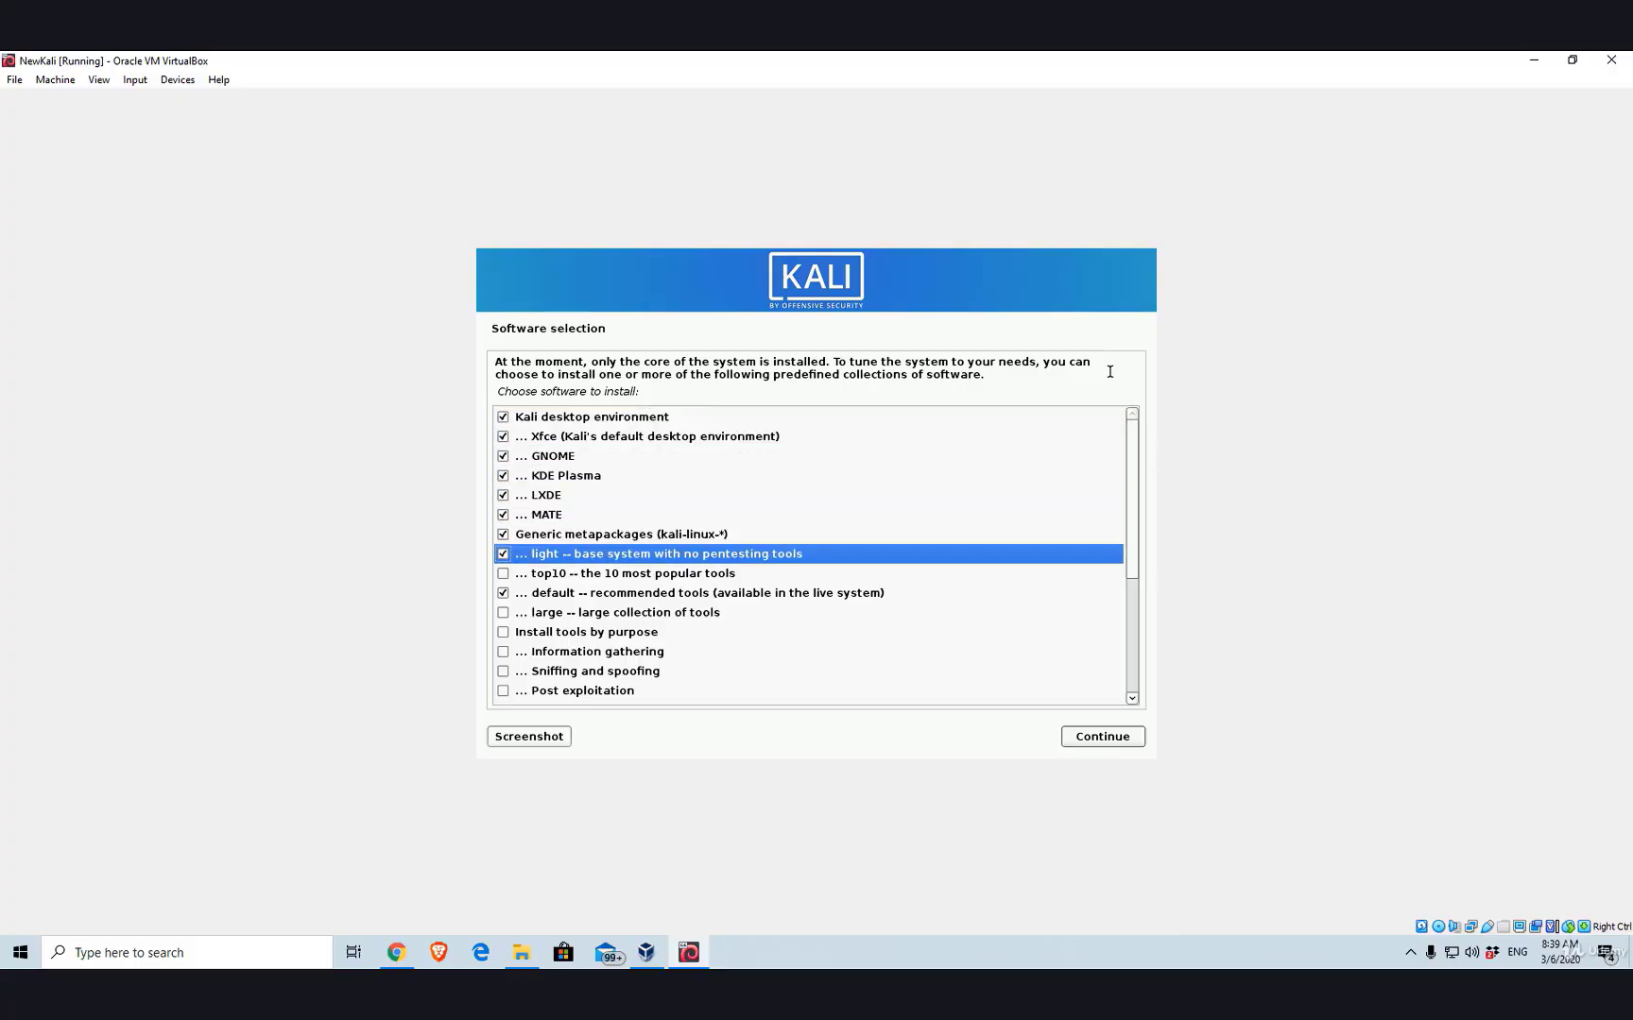
key(Down)
key(space)
key(Down)
key(Down)
key(space)
key(Down)
key(space)
key(Down)
key(space)
key(Down)
key(space)
key(Down)
key(space)
key(Down)
key(Down)
key(Down)
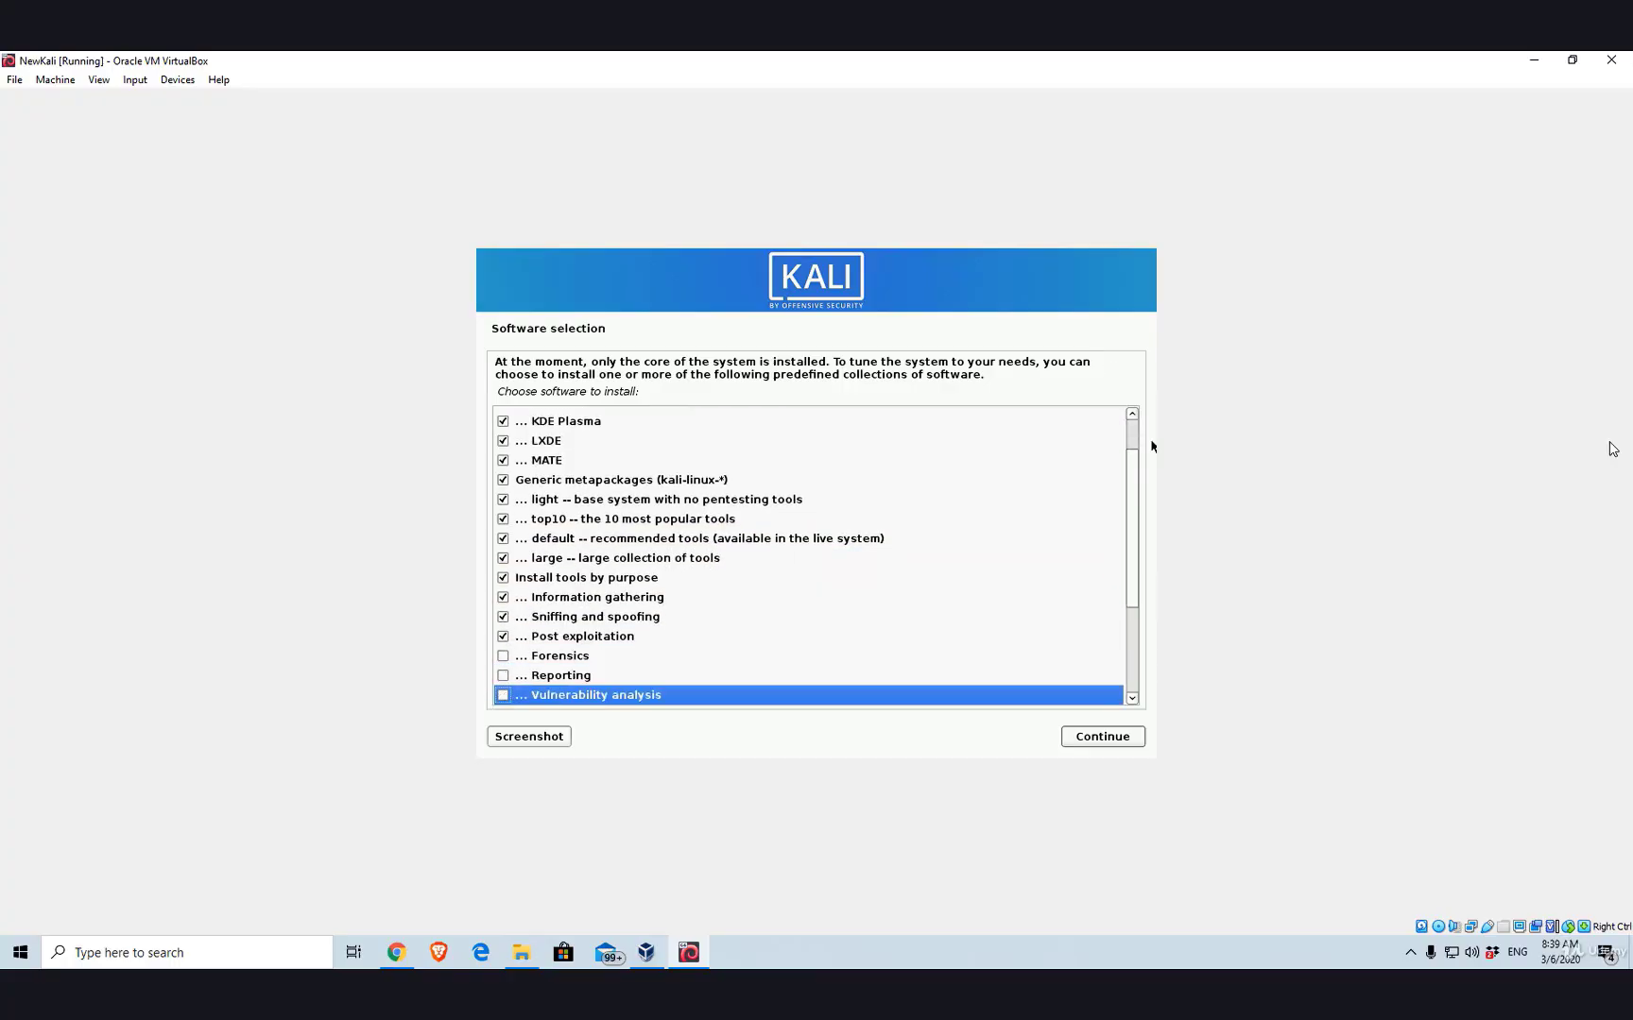
key(Down)
key(Down)
key(Down)
key(Down)
key(Down)
key(Down)
key(Down)
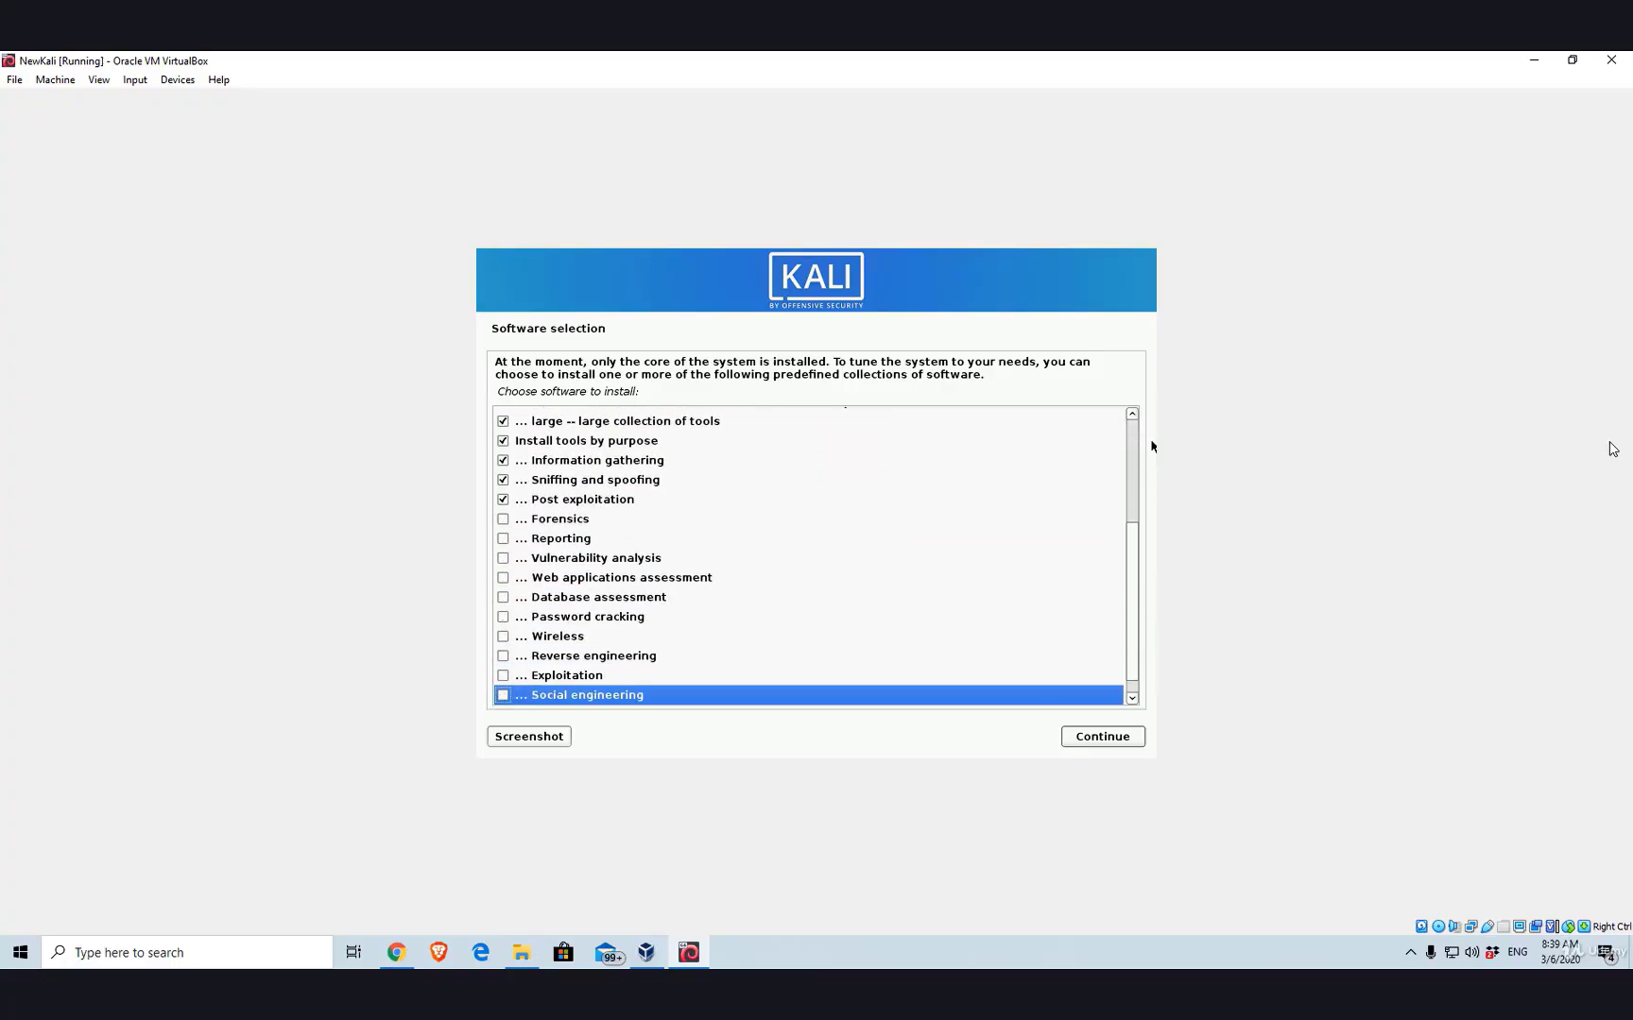
key(space)
- Tick Exploitation, Reverse engineering, Wireless, Password cracking and Database assessment collections
key(Up)
key(space)
key(Up)
key(space)
key(Up)
key(space)
key(Up)
key(space)
key(Up)
key(space)
key(Up)
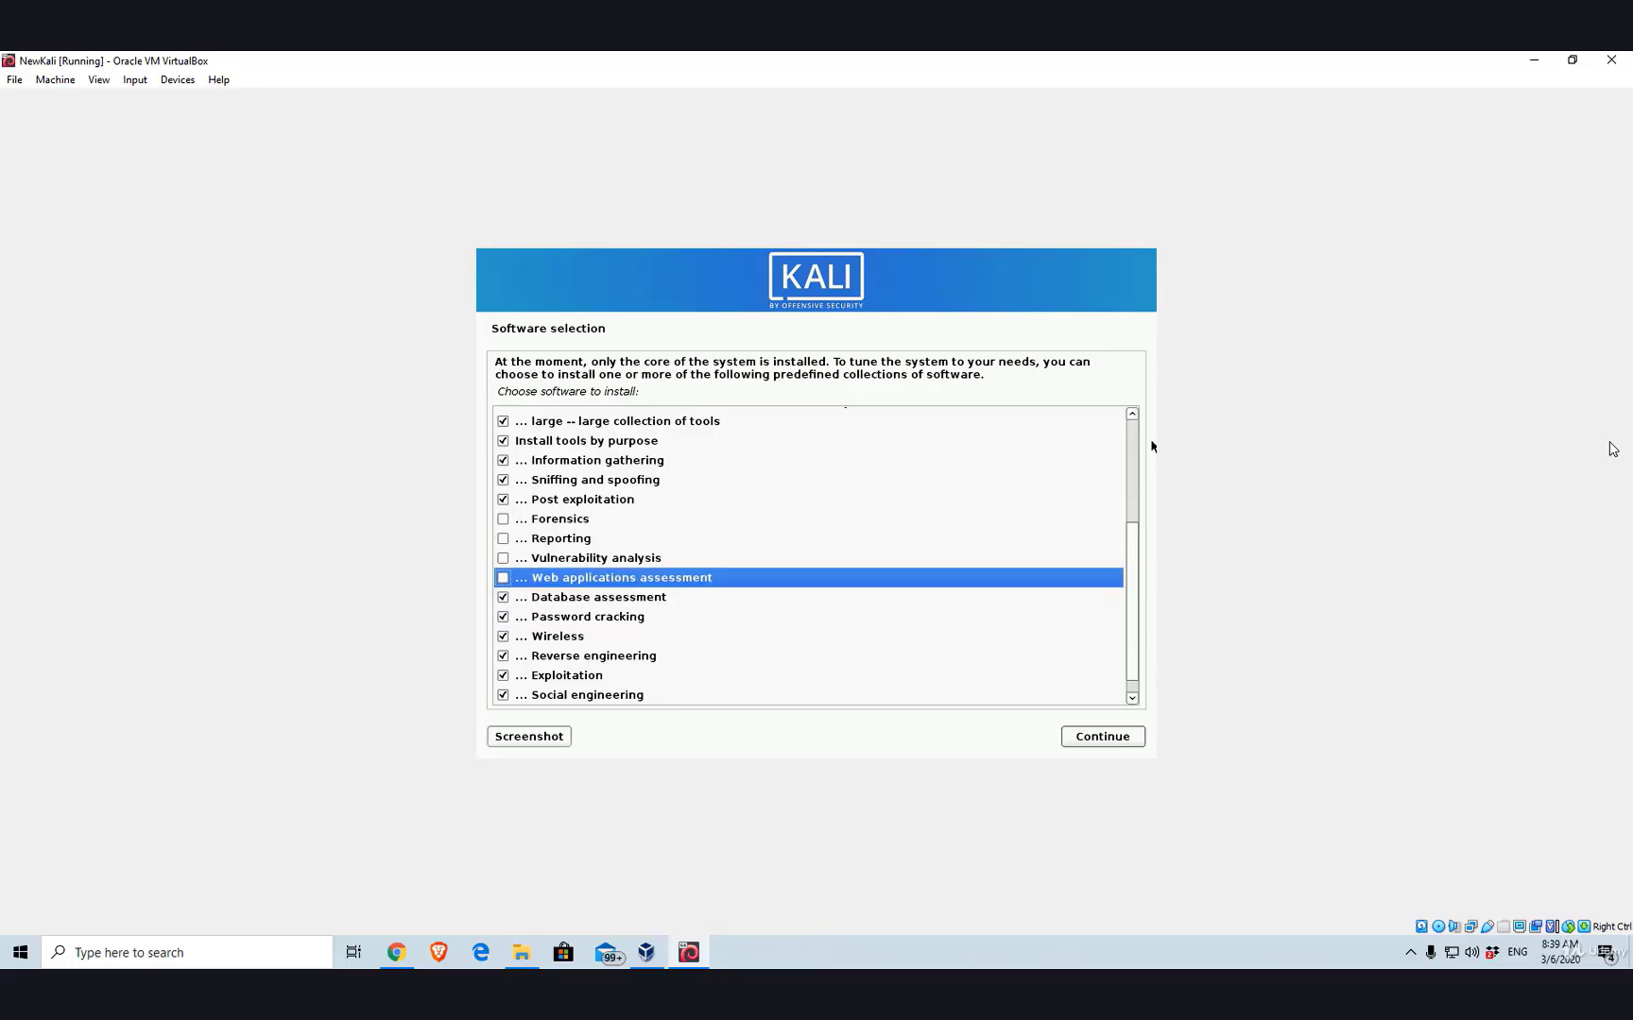
key(space)
key(Up)
key(space)
key(Up)
key(space)
key(Up)
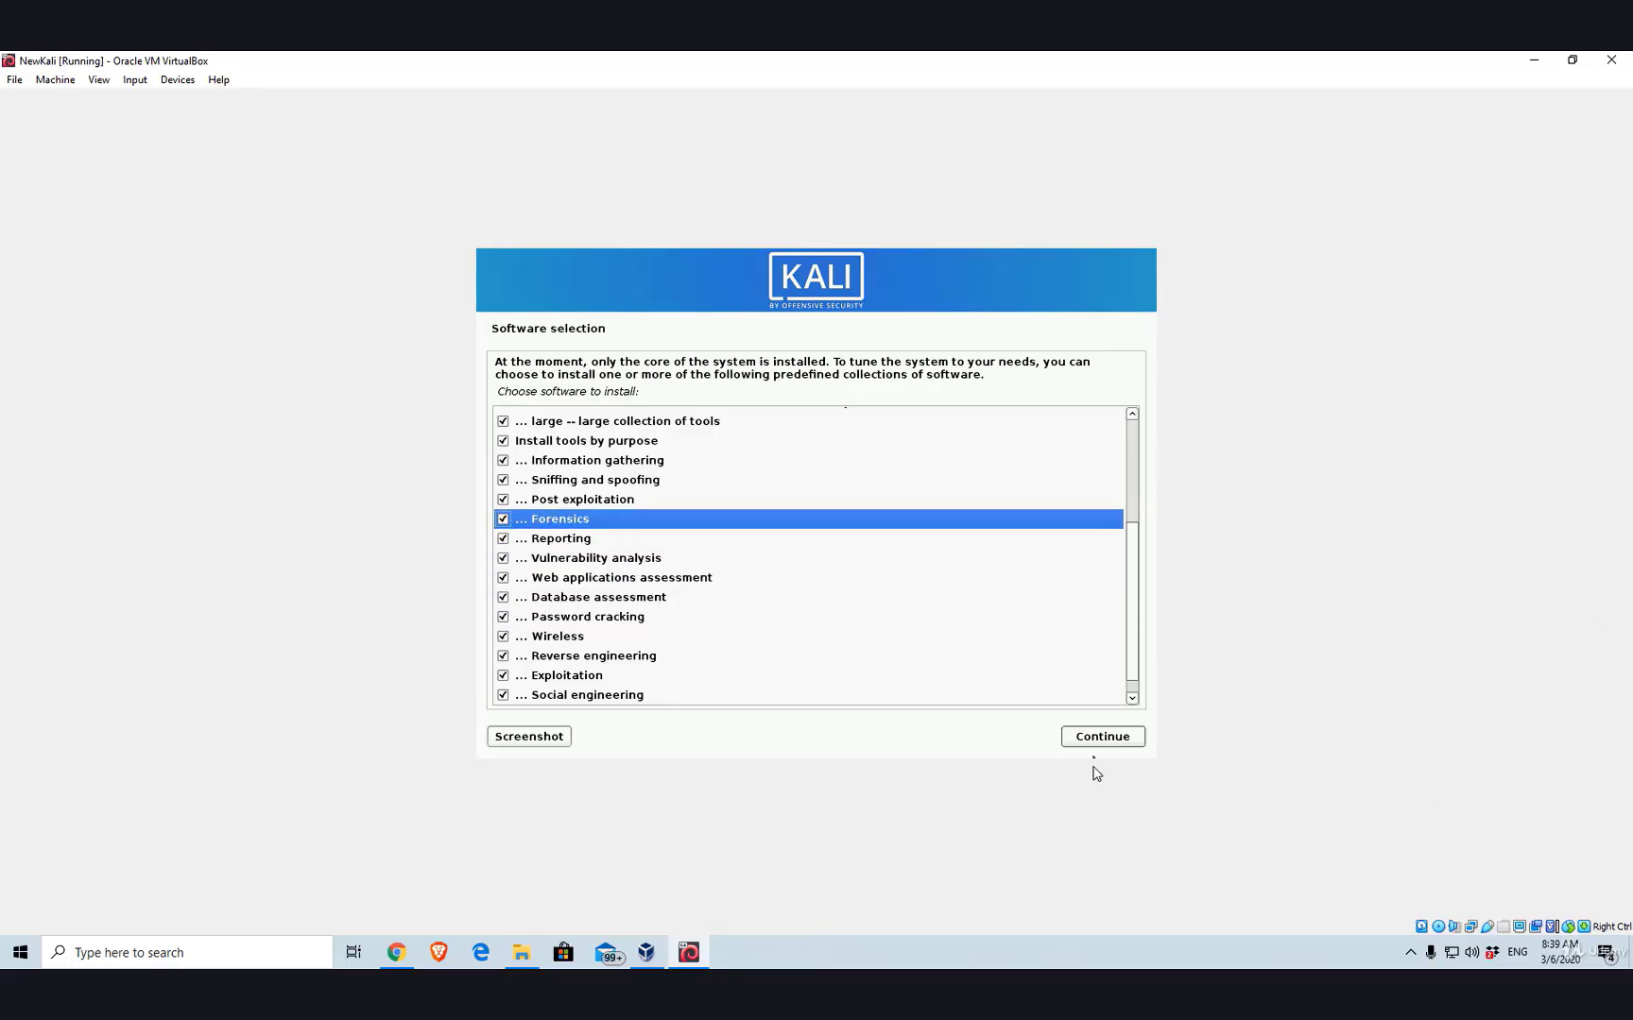
- Confirm the software selection so the installer starts retrieving the 3836 files
click(1101, 739)
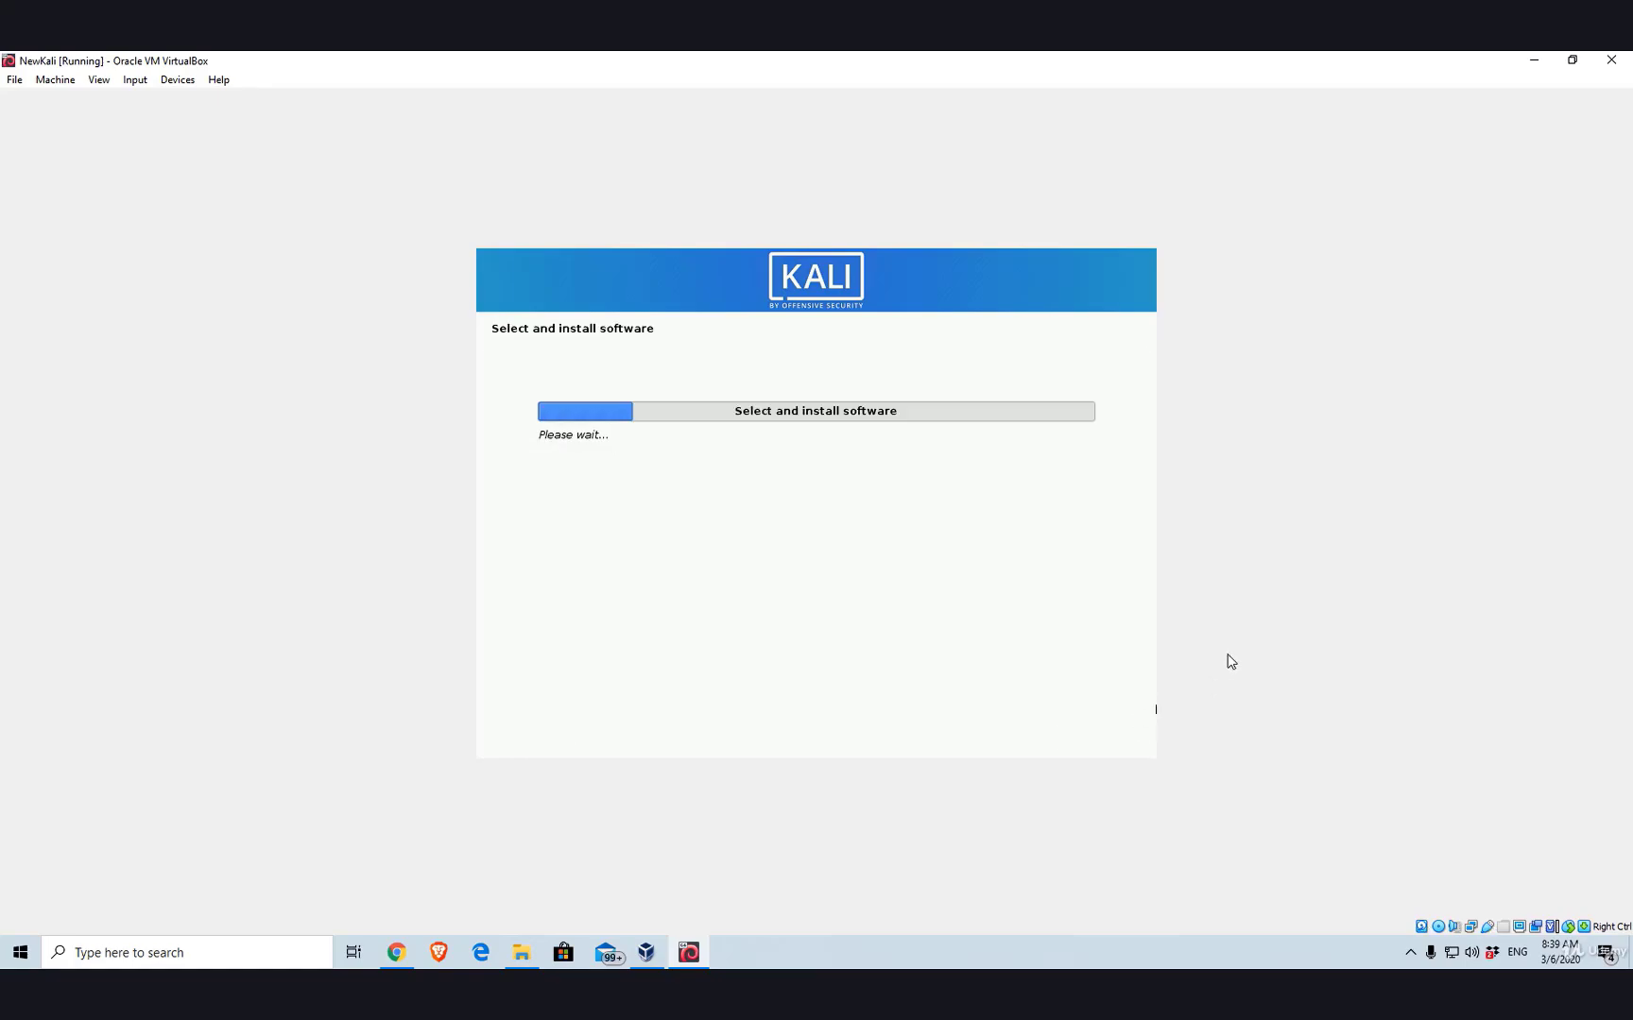